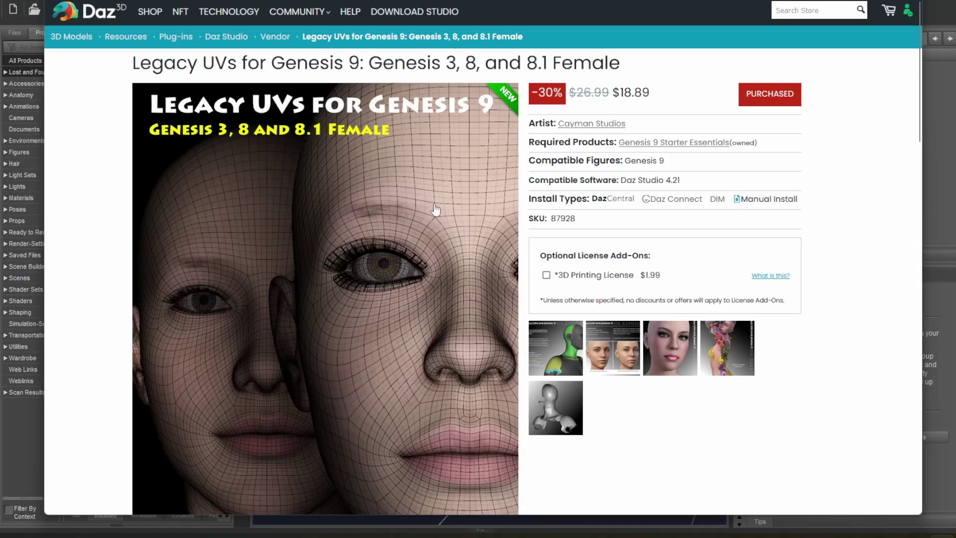
Review the details and included features of the Legacy UVs for Genesis 9 product, and return to Daz Studio
scroll(457, 262, down, 5)
scroll(457, 261, down, 2)
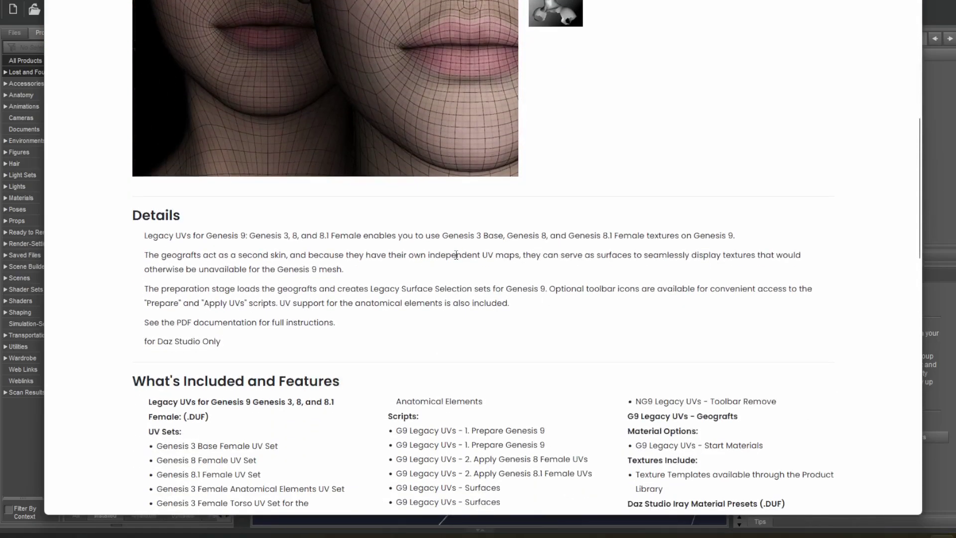
scroll(457, 257, down, 1)
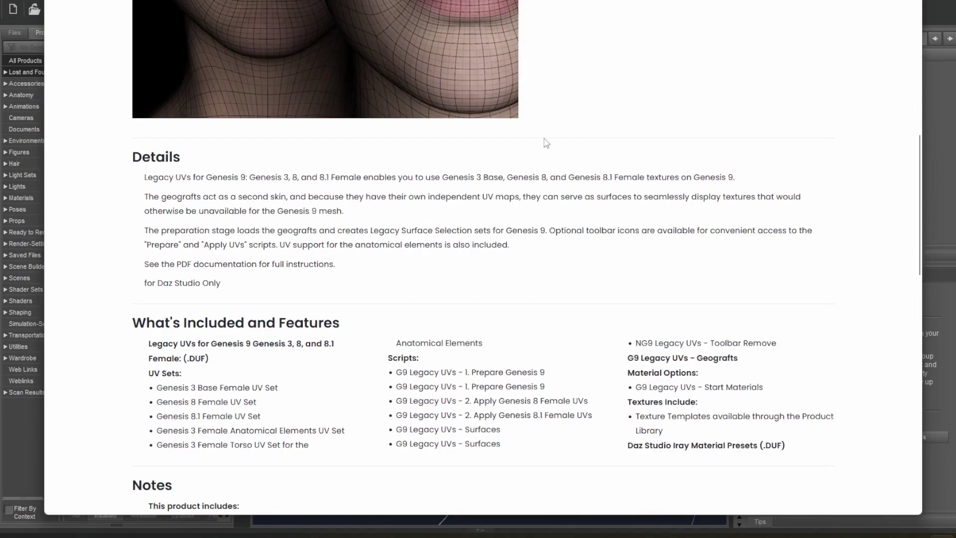
click(937, 122)
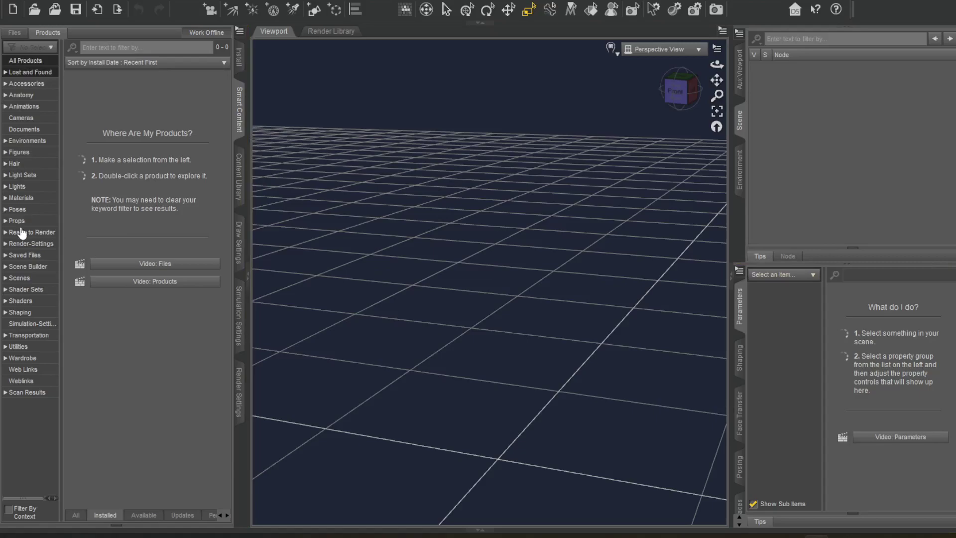
Load the Victoria 9 figure from the Victoria 9 HD product into the scene
click(18, 153)
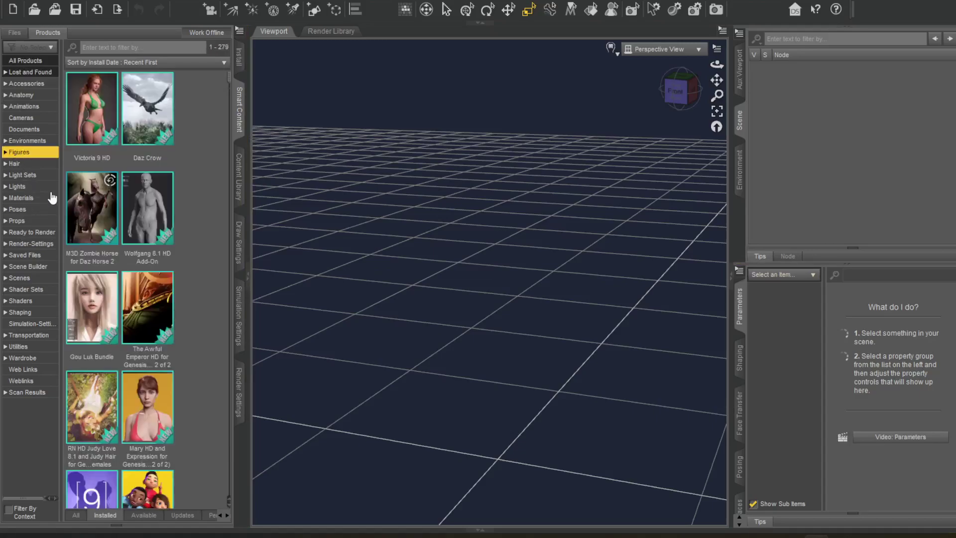
click(80, 107)
click(19, 149)
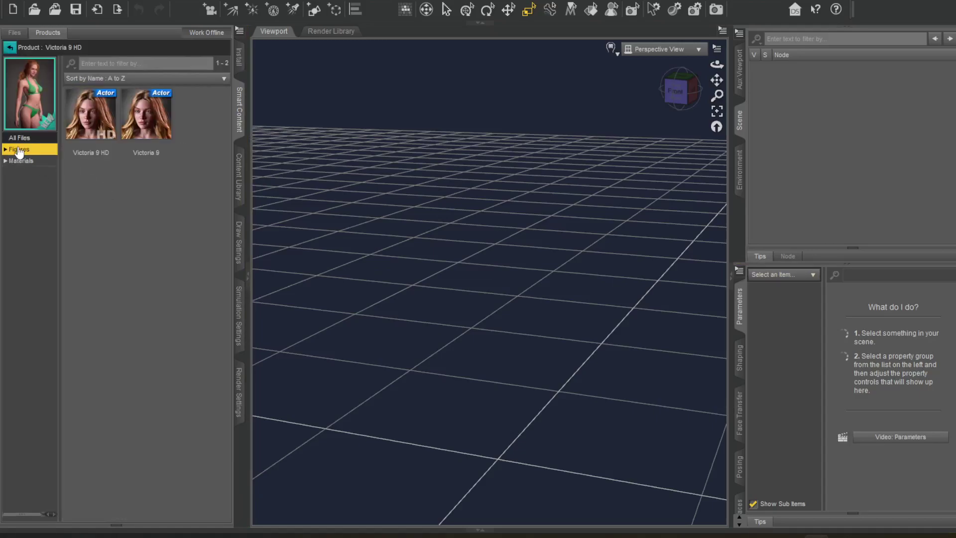
double_click(150, 120)
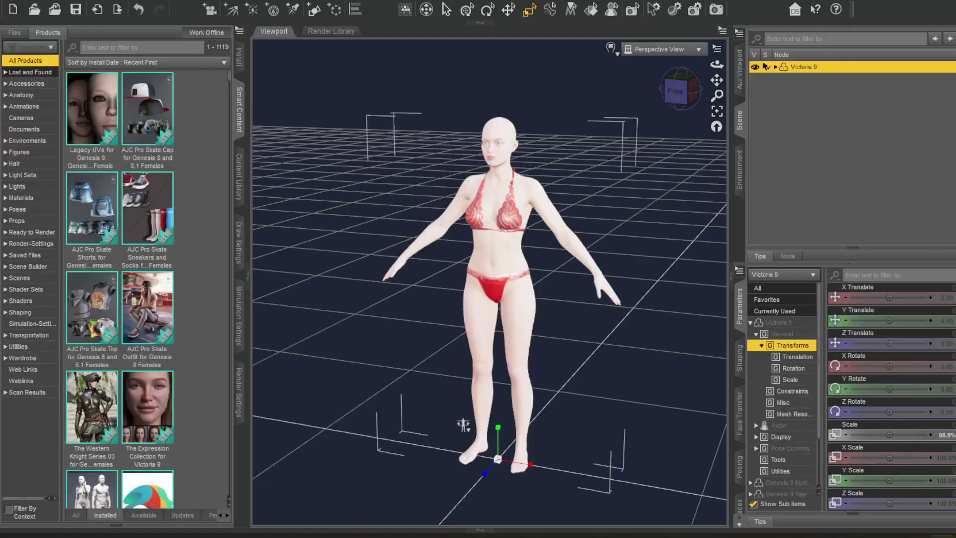
scroll(464, 425, up, 2)
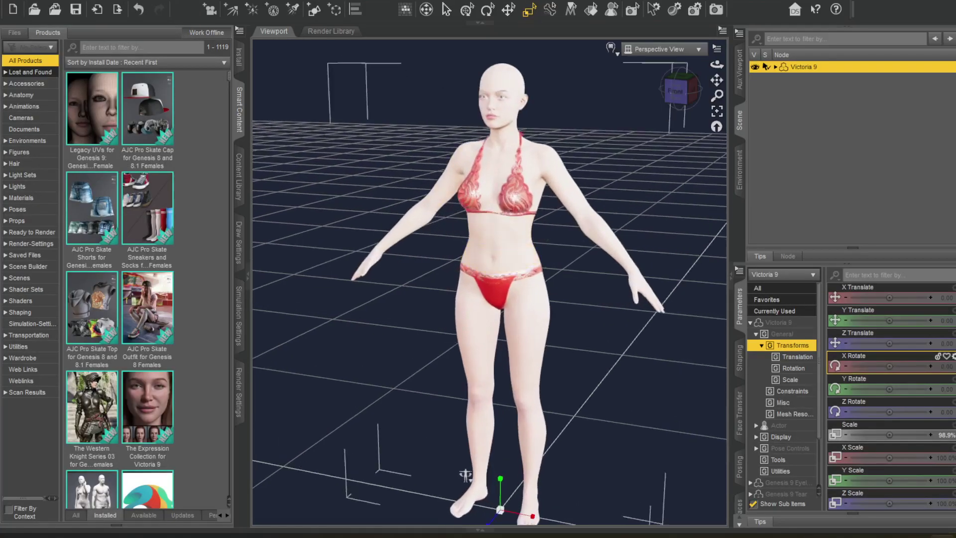
Create a Tonemapper Options node with its default name and set its Exposure Value to 15
click(65, 1)
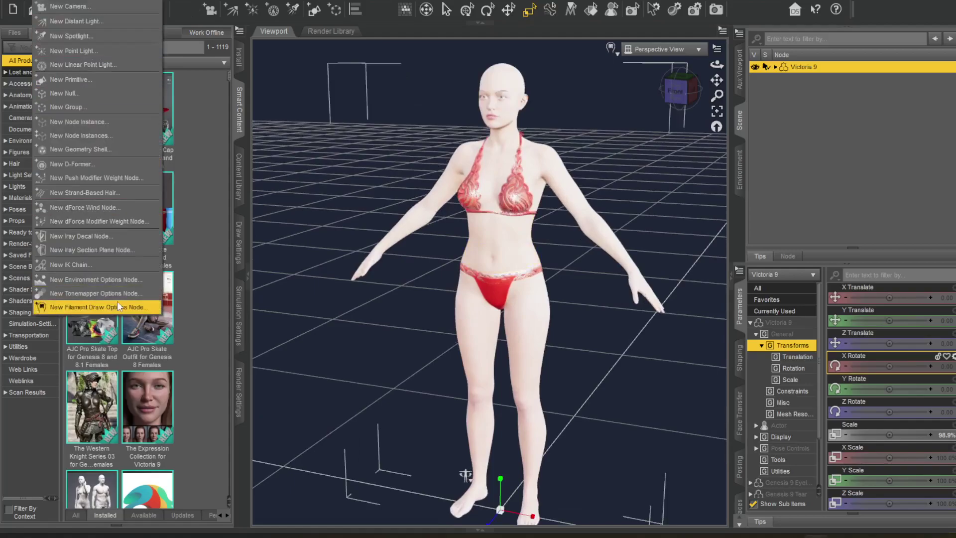
click(95, 294)
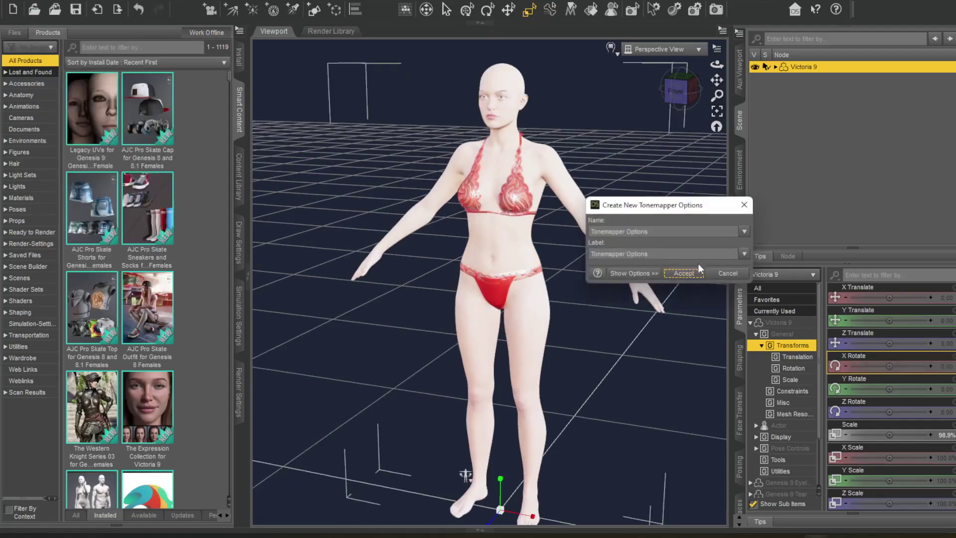
click(684, 273)
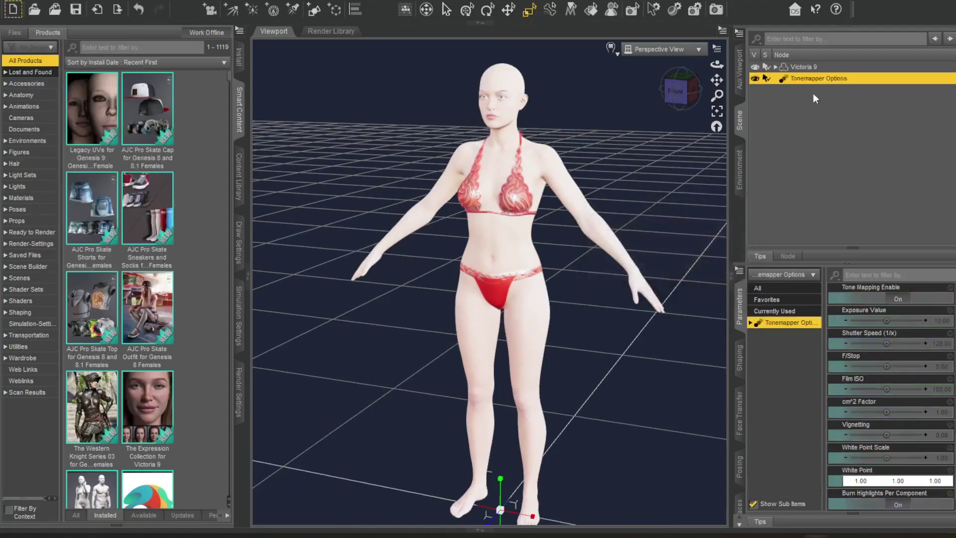
click(938, 322)
text(1)
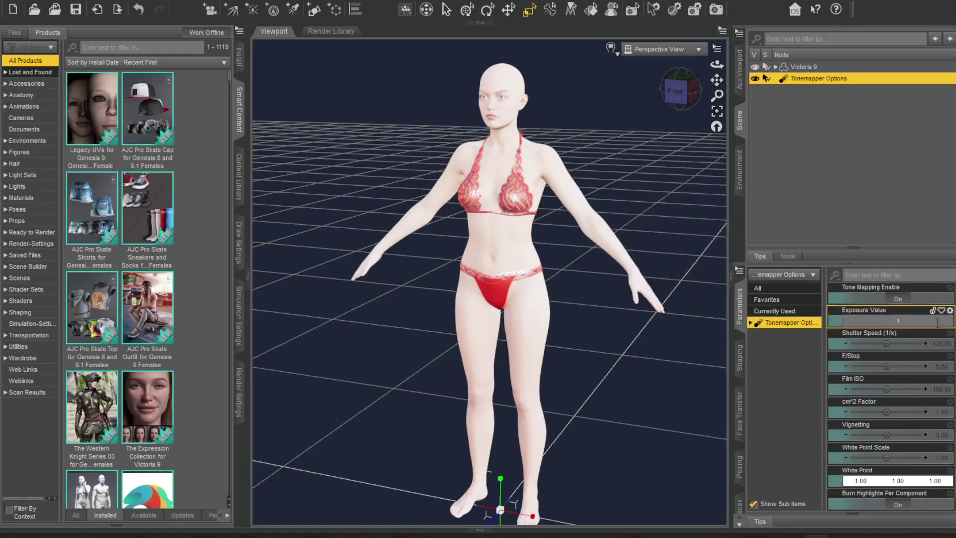
text(5)
key(Return)
Attach the G9 Legacy UVs Geografts from the Legacy UVs for Genesis 9 product to Victoria 9
scroll(563, 236, up, 3)
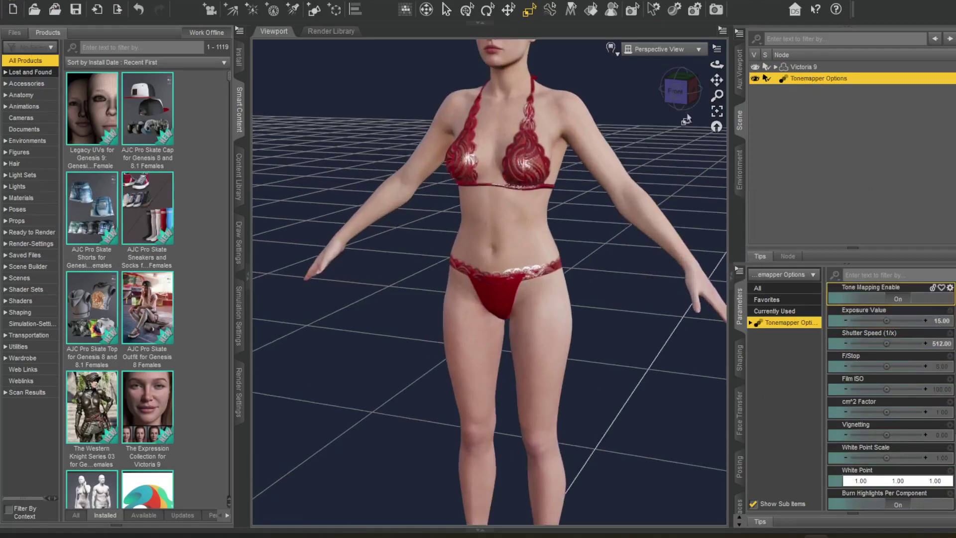
drag(716, 79, 706, 215)
mouse_move(680, 90)
mouse_down()
mouse_move(684, 69)
mouse_move(703, 66)
mouse_move(697, 73)
mouse_move(728, 150)
mouse_move(697, 94)
mouse_move(682, 92)
mouse_up()
scroll(545, 156, up, 5)
scroll(562, 152, down, 2)
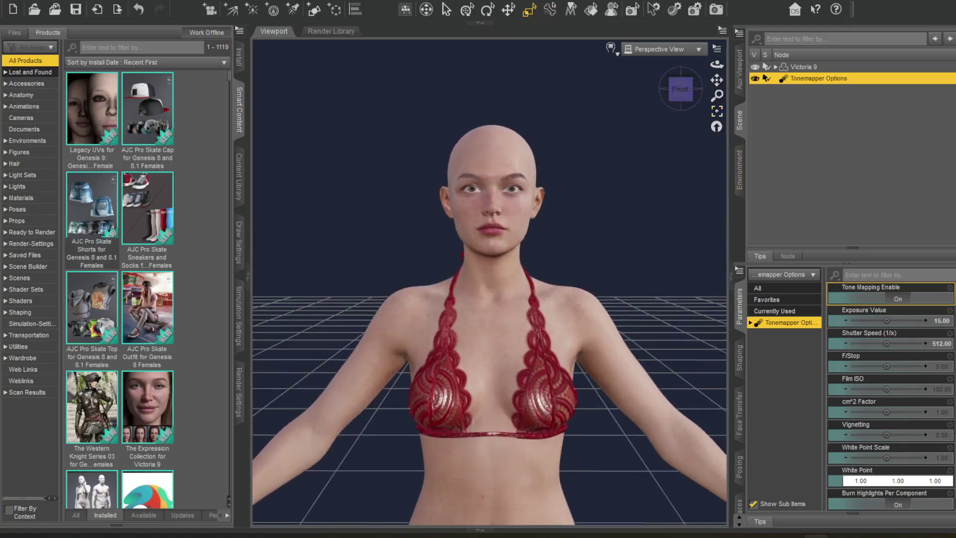
click(805, 68)
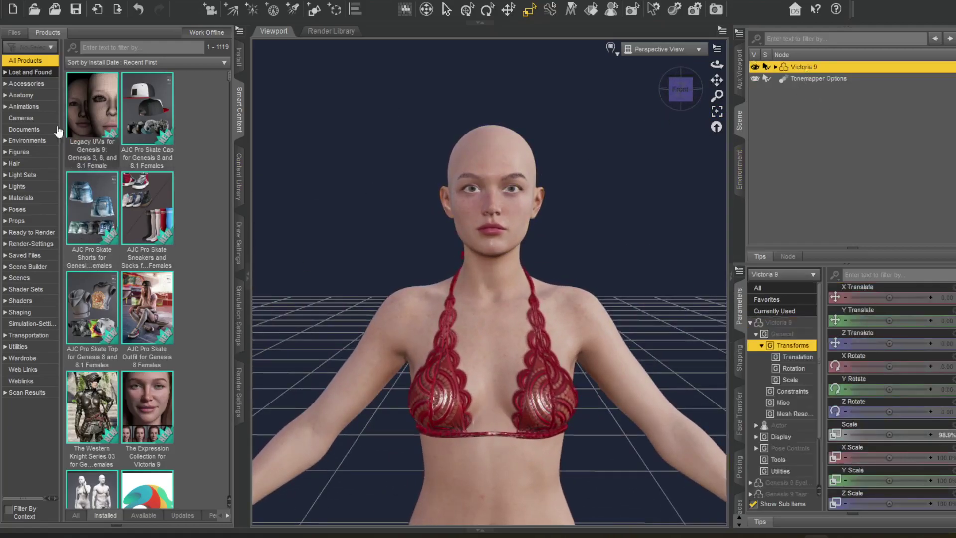
click(93, 111)
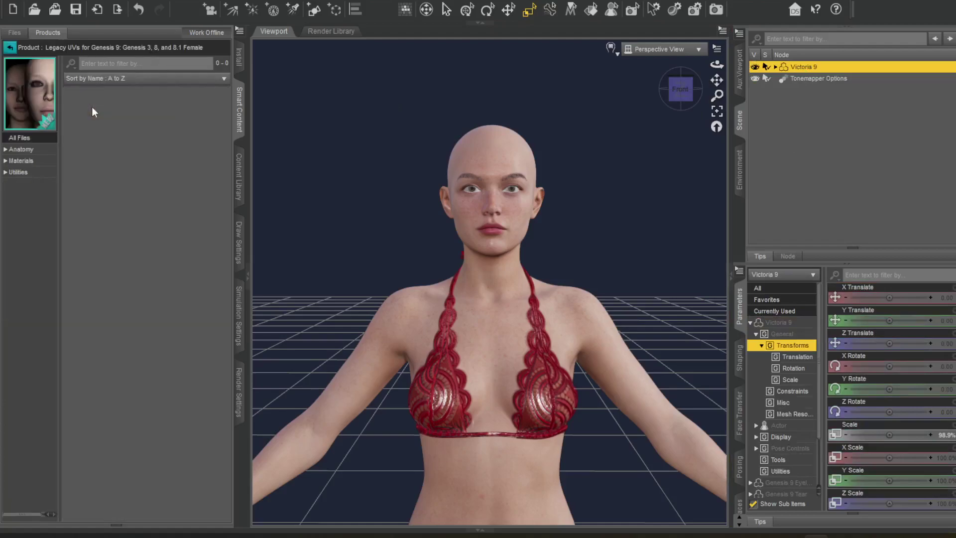
click(20, 149)
double_click(95, 113)
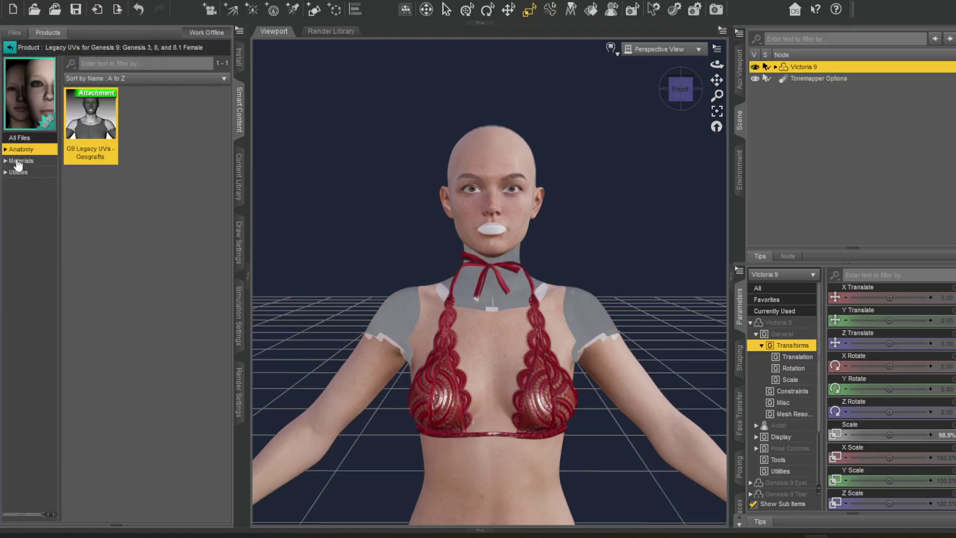
Apply the G9 Legacy UVs Start Materials to Victoria 9 and run the Prepare Genesis 9 script
click(18, 160)
double_click(95, 124)
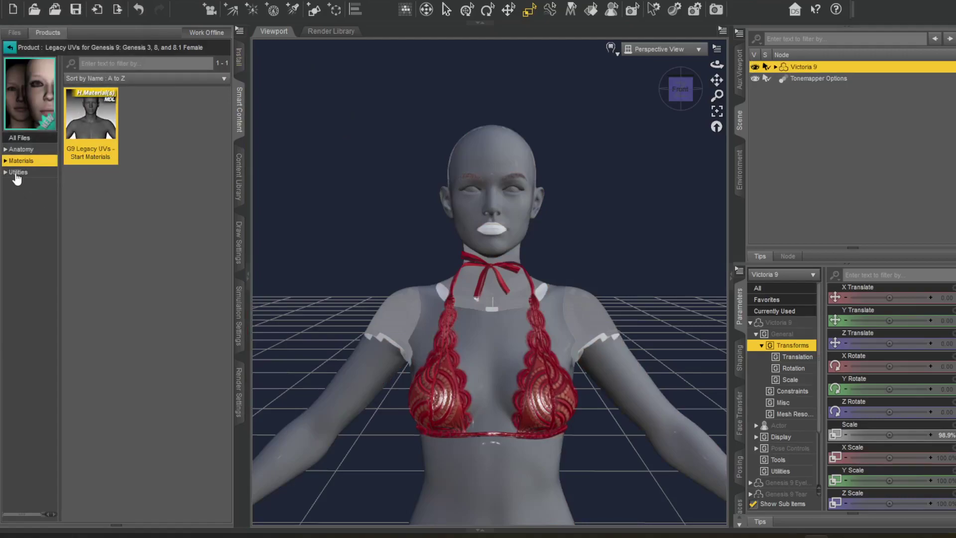
click(18, 172)
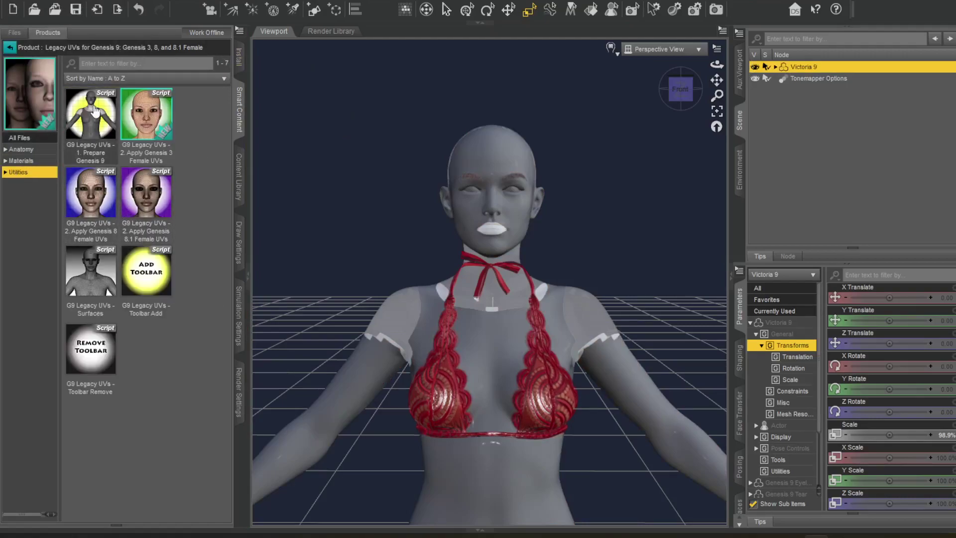
double_click(94, 113)
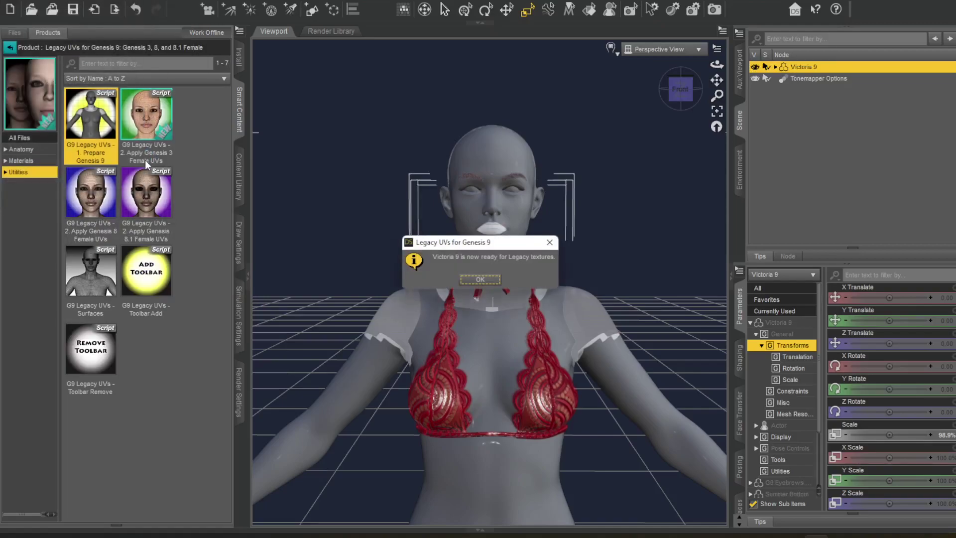
click(479, 279)
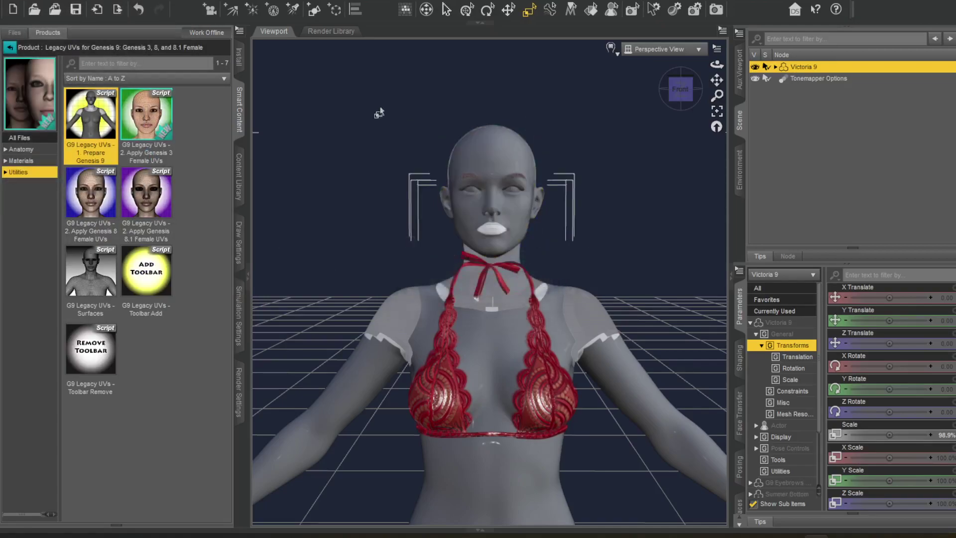
Expand Victoria 9's scene hierarchy and run the G9 Legacy UVs script that applies Genesis 8 Female UVs
click(775, 68)
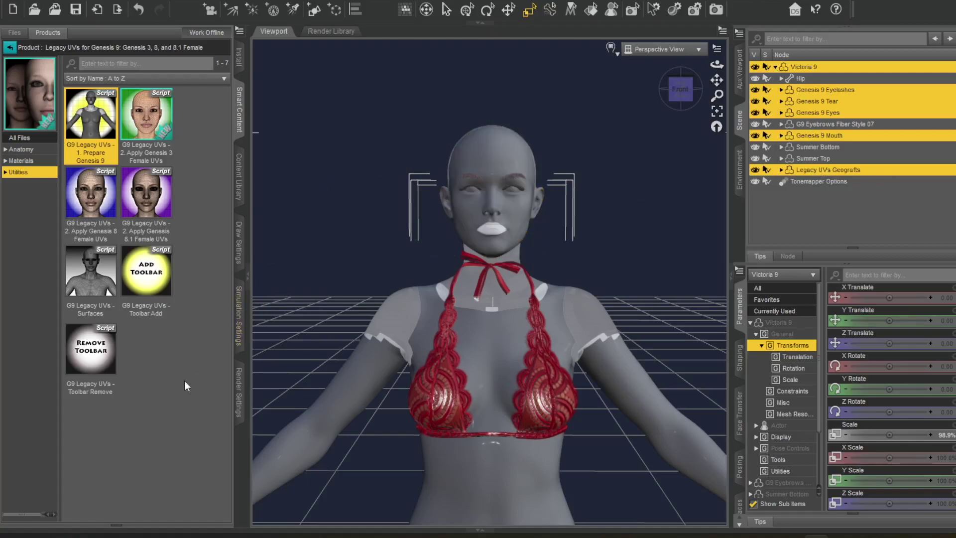
mouse_move(148, 121)
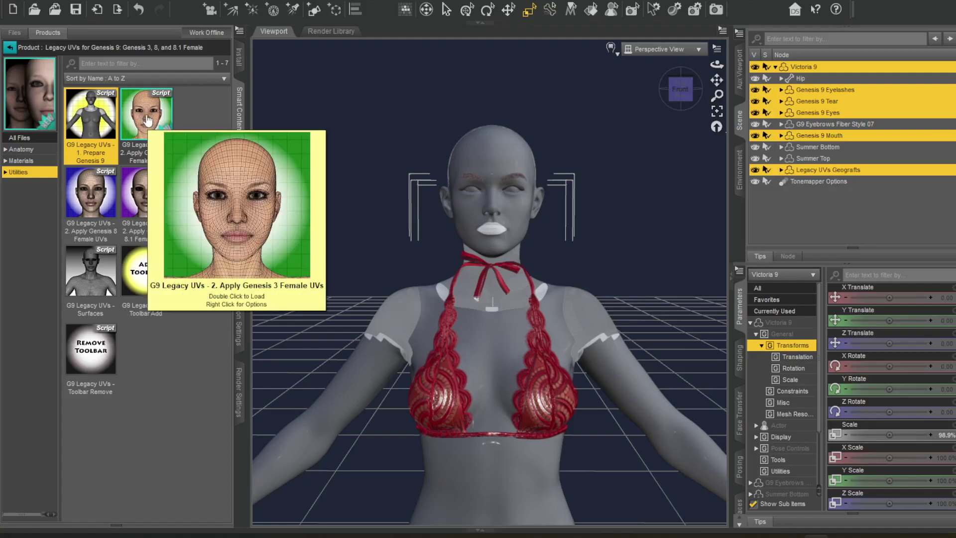
mouse_move(149, 199)
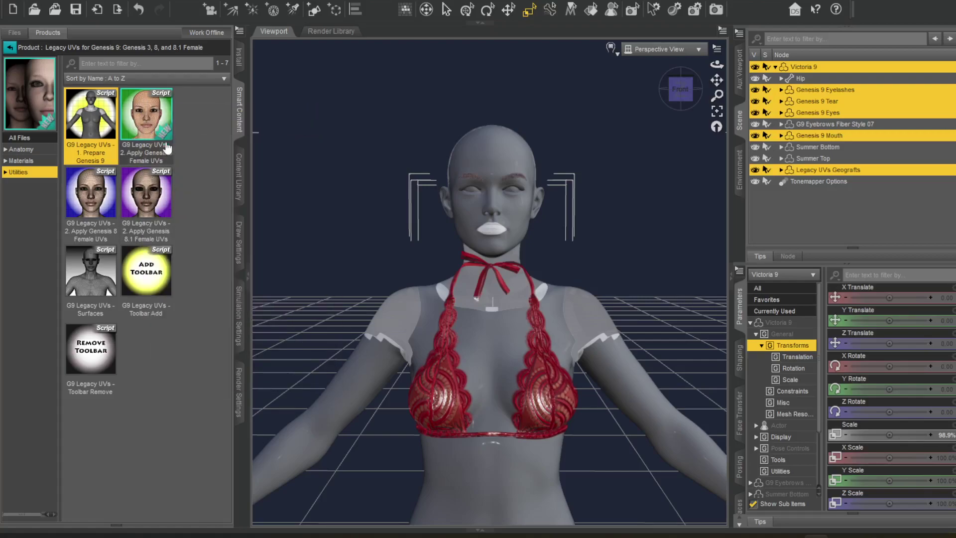
mouse_move(146, 216)
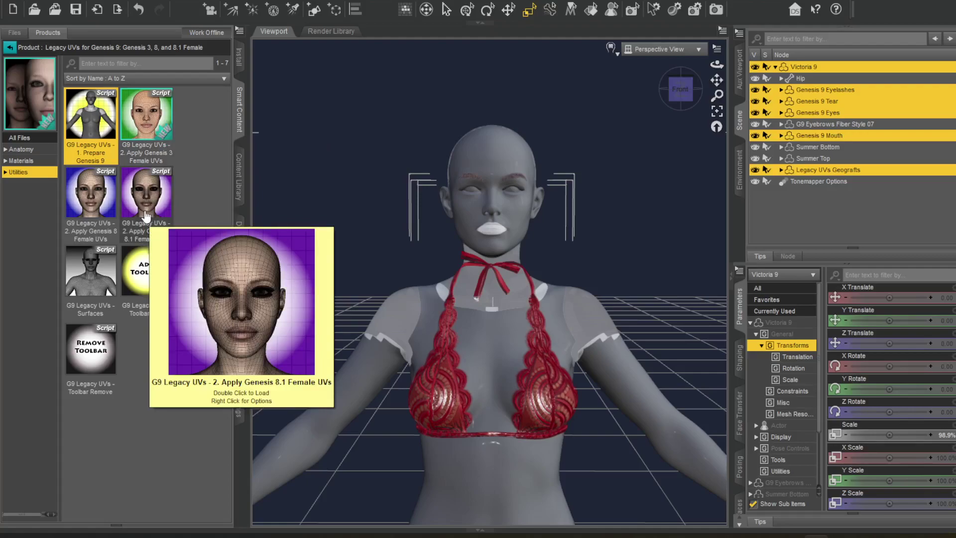
click(86, 200)
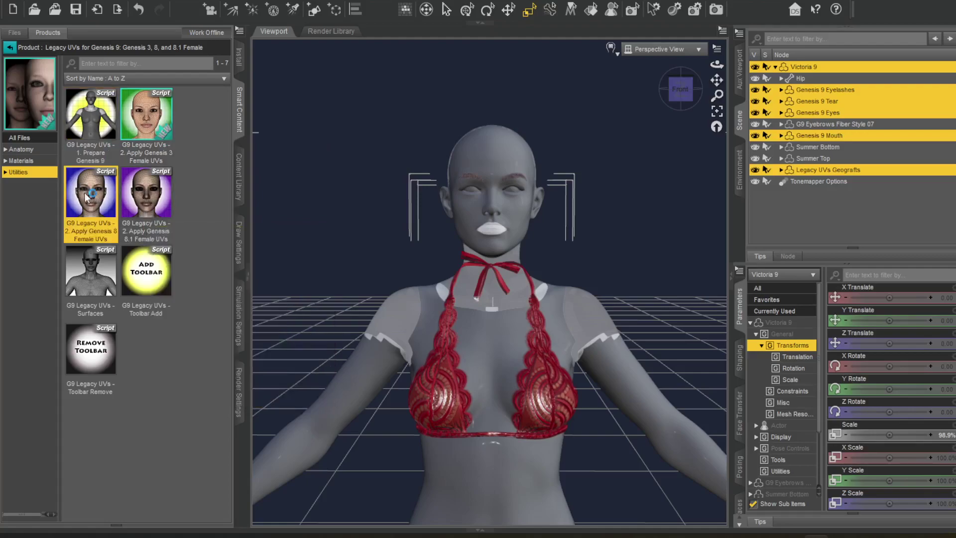
drag(90, 205, 654, 128)
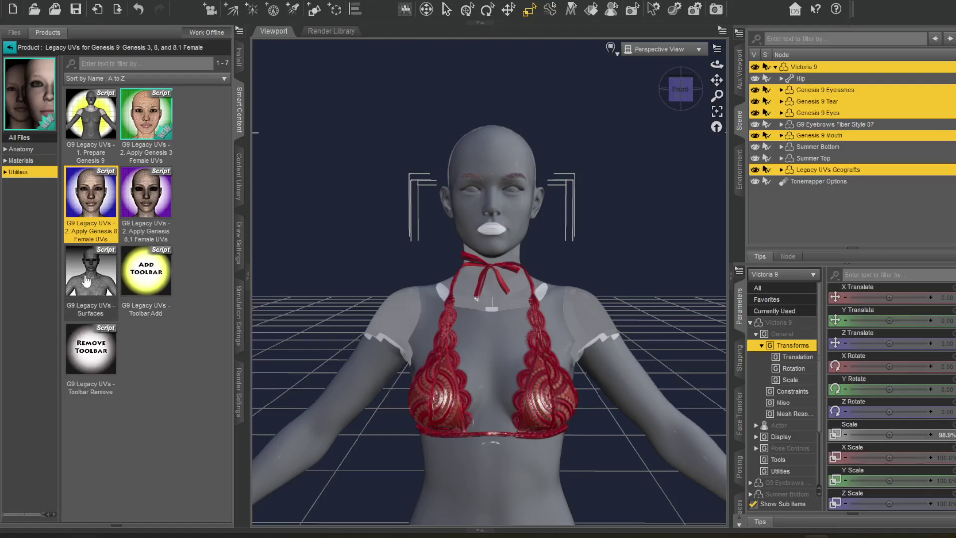
Reselect the figure's parts with the G9 Legacy UVs Surfaces script, adding Legacy UVs Geografts to the selection
click(349, 115)
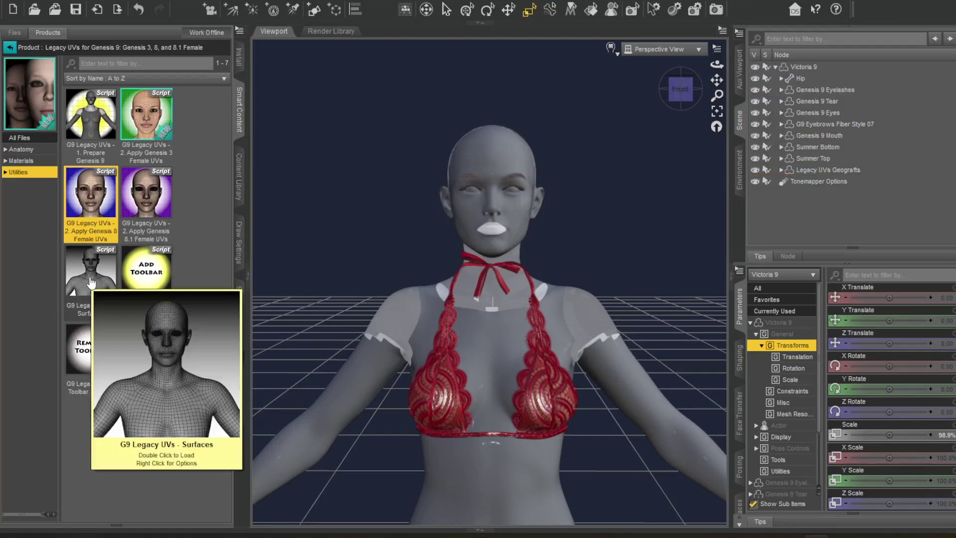
double_click(91, 283)
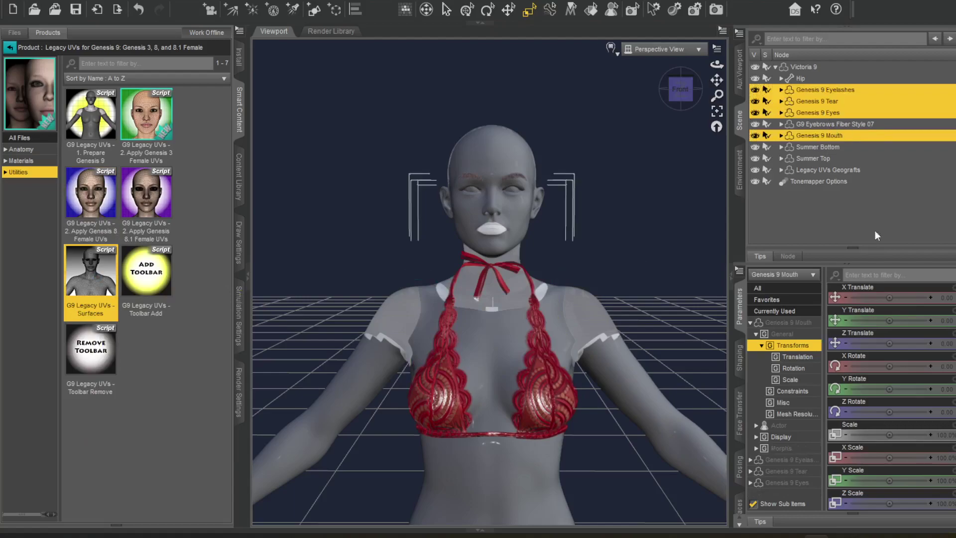
ctrl+click(831, 170)
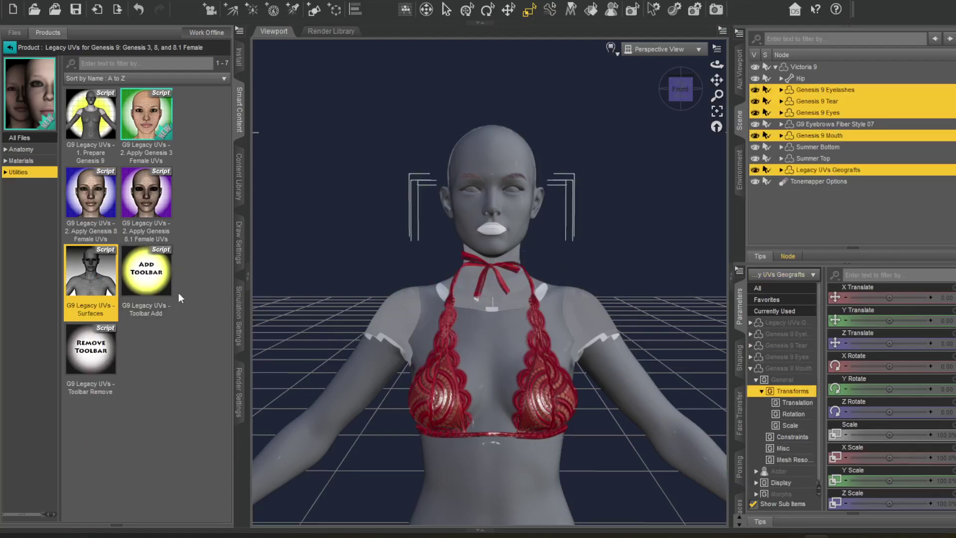
Apply the Mary !MAT material from Mary HD and Expression for Genesis 8 Female to the selected nodes, and clear the selection
click(11, 48)
scroll(152, 275, down, 10)
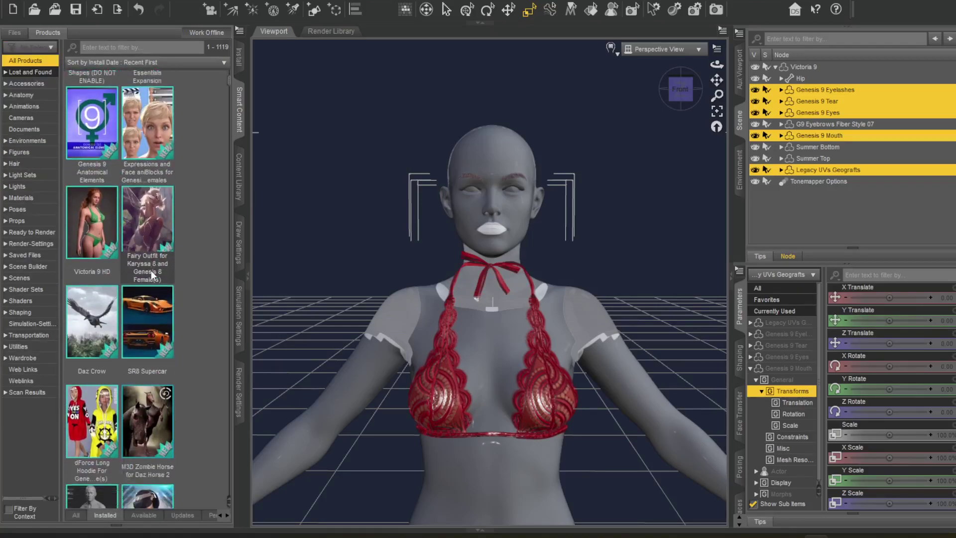
scroll(152, 274, down, 10)
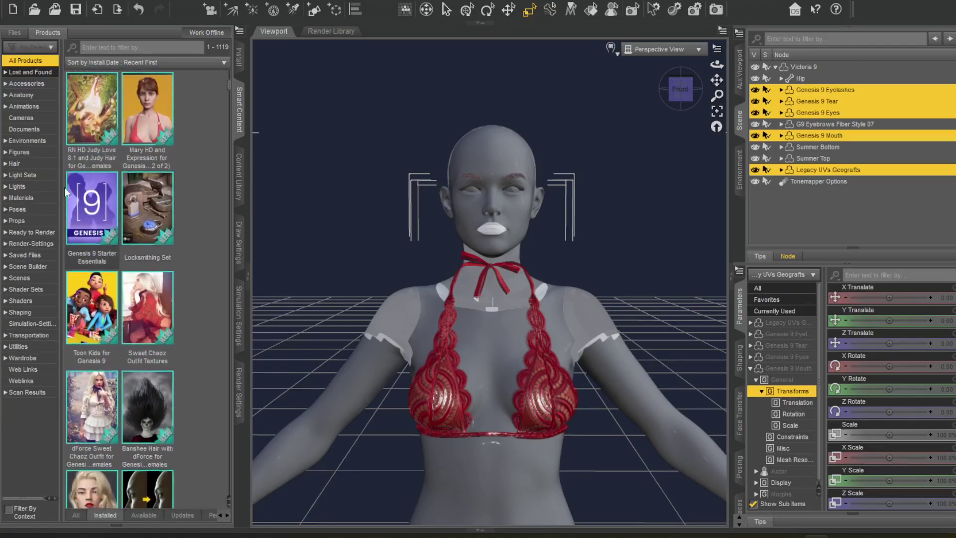
click(21, 153)
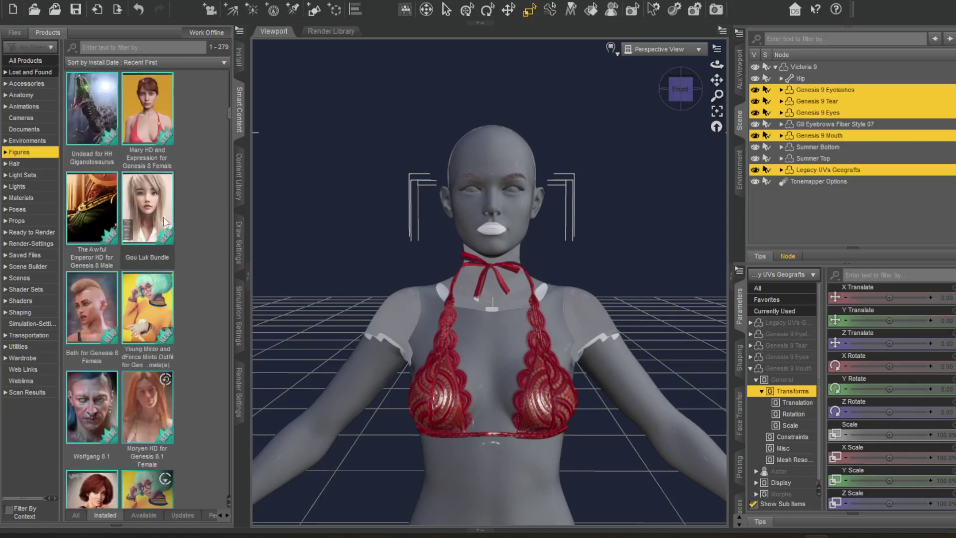
double_click(149, 122)
click(21, 173)
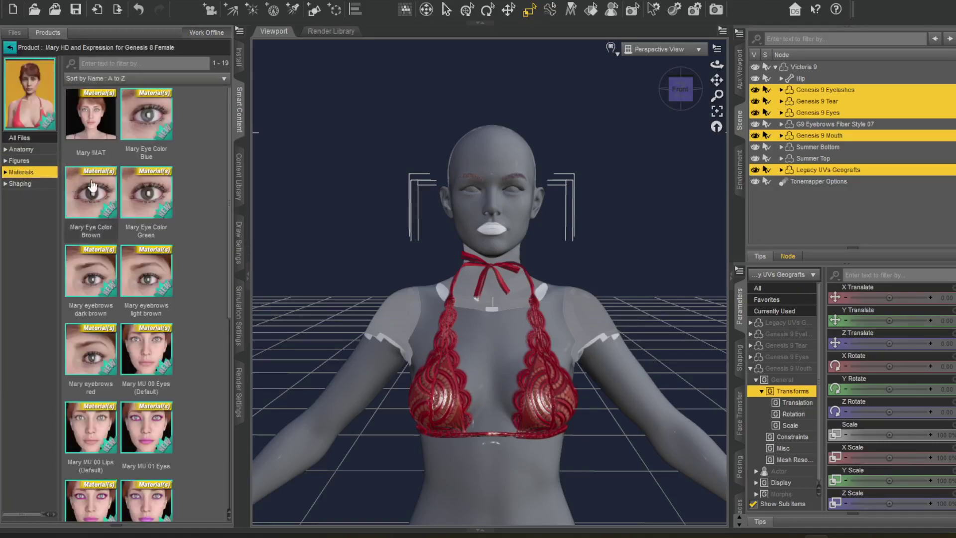
double_click(87, 120)
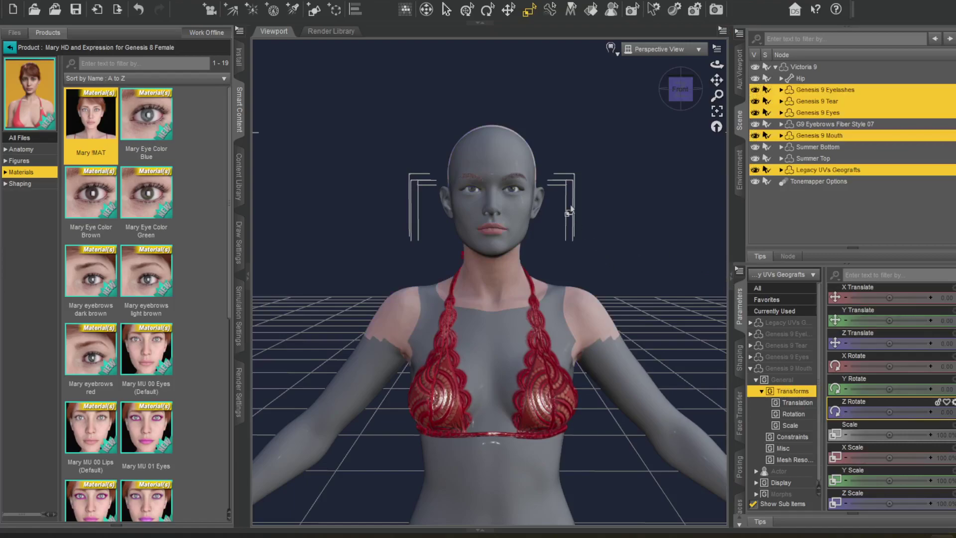
click(589, 218)
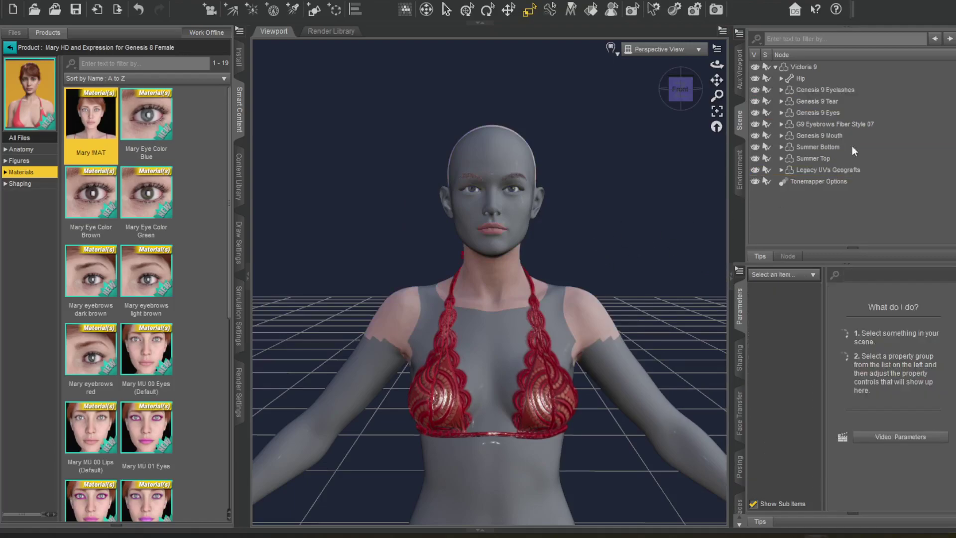
Select the Victoria 9 figure and apply the Mary !MAT material to it, checking the face from the front and side
click(828, 171)
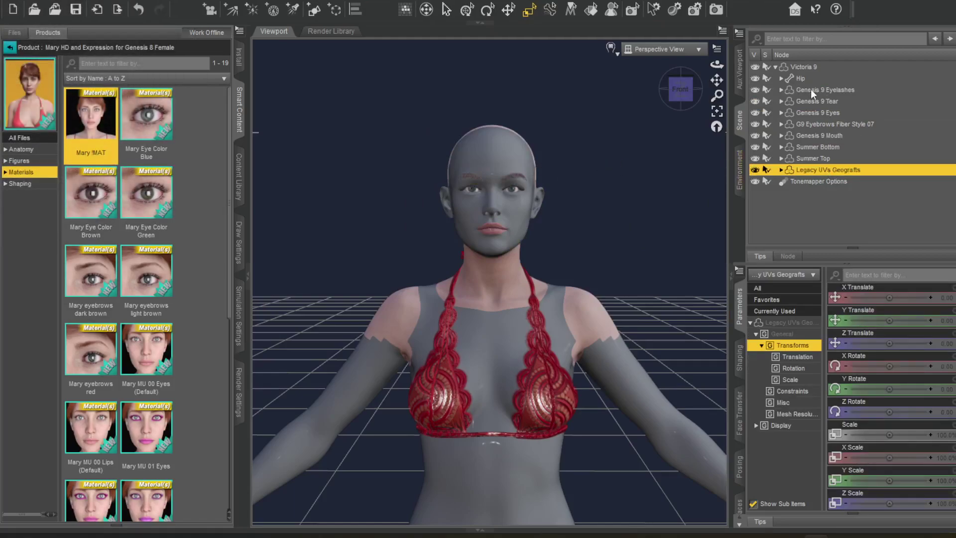
click(800, 66)
double_click(89, 122)
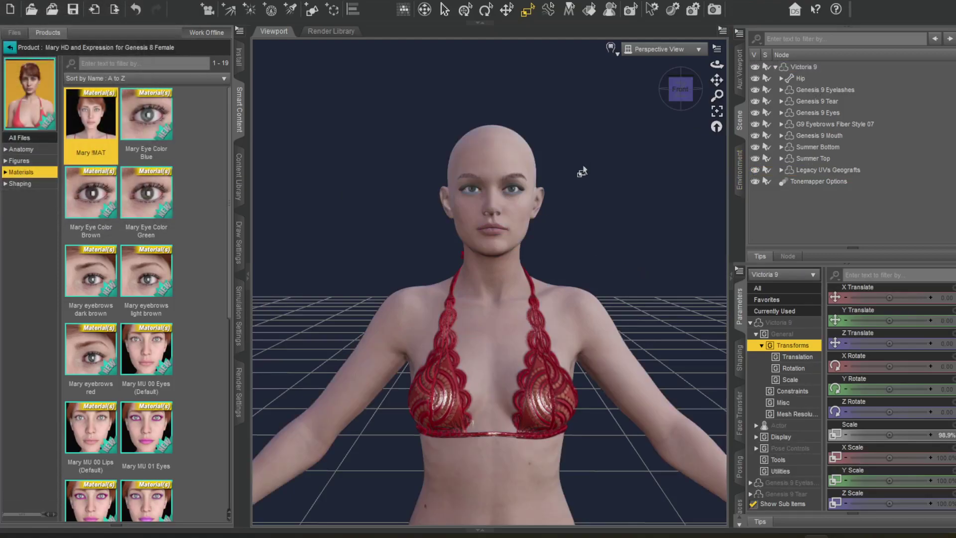
scroll(596, 203, down, 2)
scroll(595, 203, up, 5)
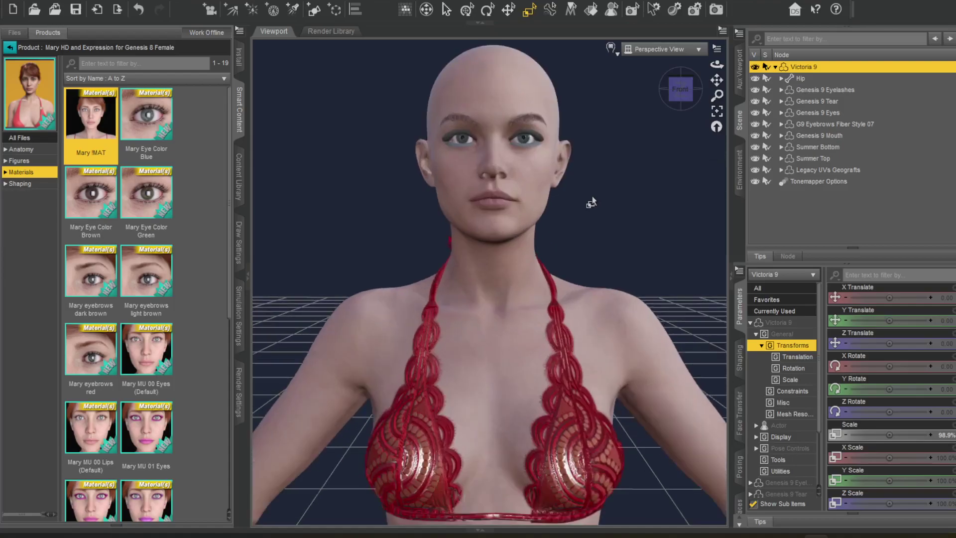
mouse_move(718, 80)
mouse_down()
mouse_move(718, 117)
mouse_move(715, 81)
mouse_move(702, 77)
mouse_up()
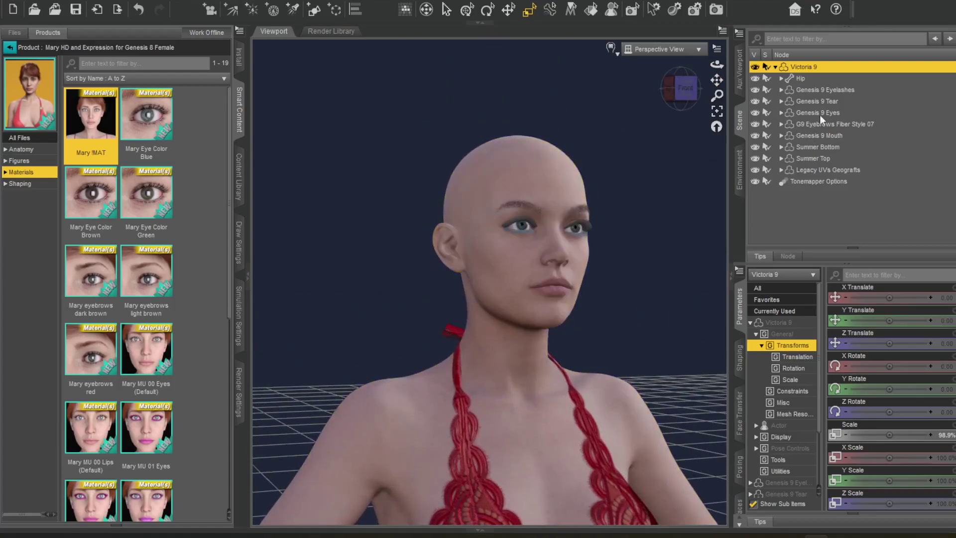
Apply the Victoria 9 Eyelashes material from the Victoria 9 HD product to Genesis 9 Eyelashes and check the face up close
click(827, 91)
click(9, 47)
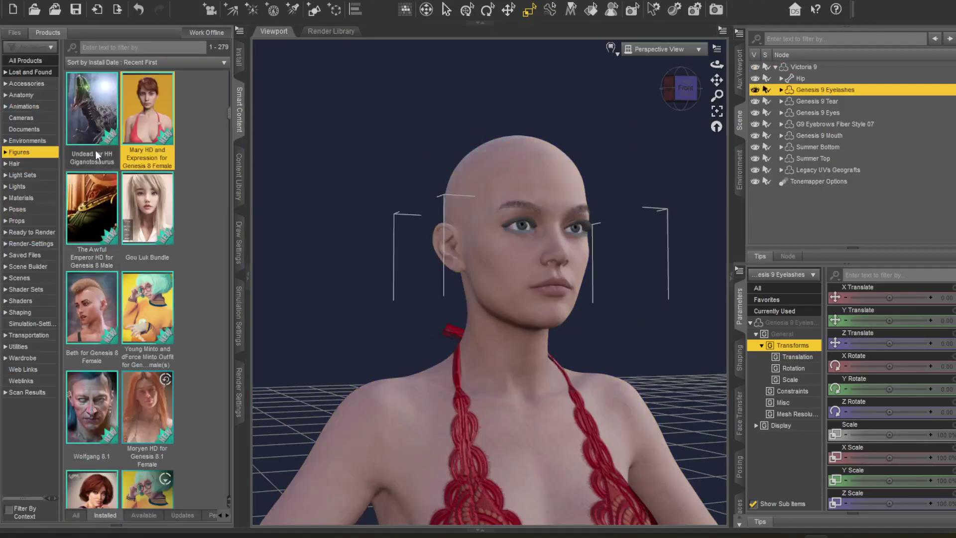
click(22, 61)
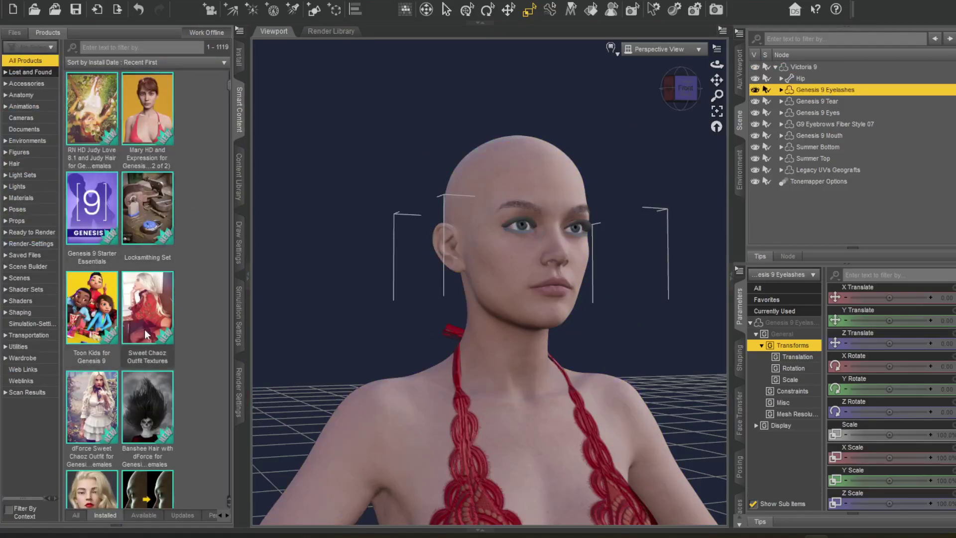
scroll(146, 334, down, 10)
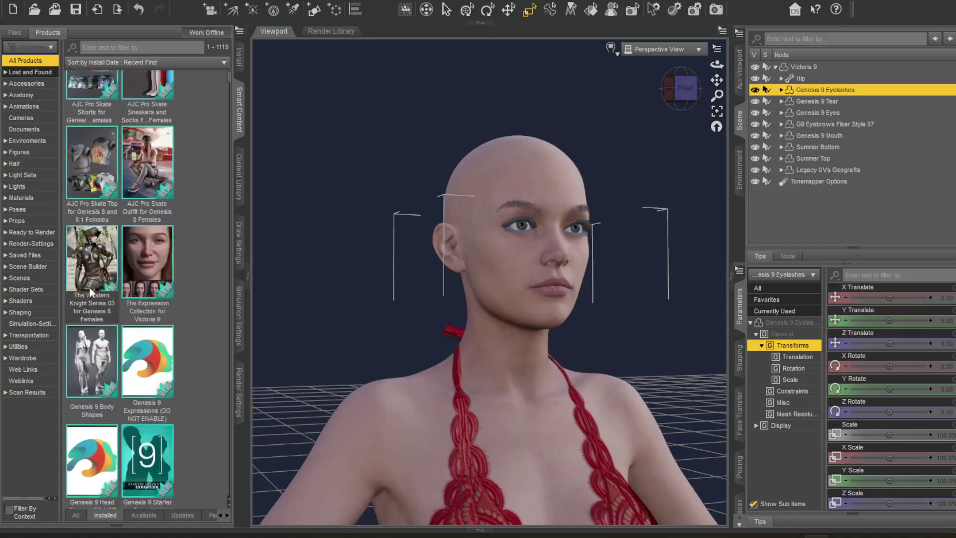
scroll(130, 282, down, 10)
click(97, 195)
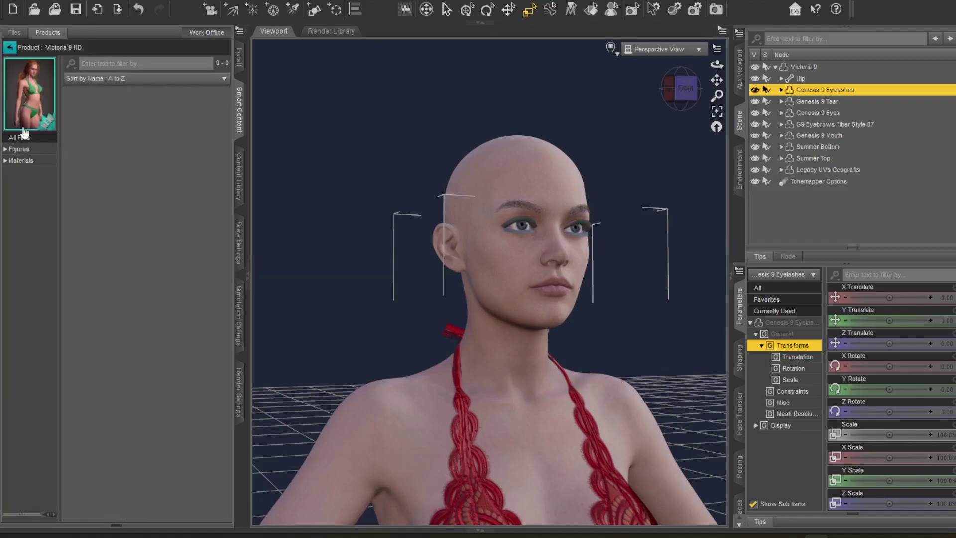
click(20, 162)
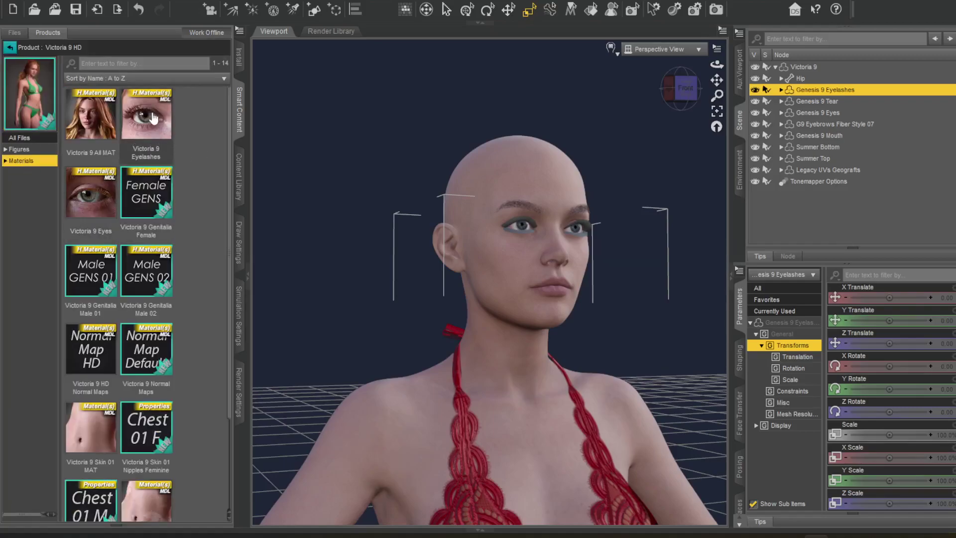
double_click(153, 117)
scroll(687, 267, up, 3)
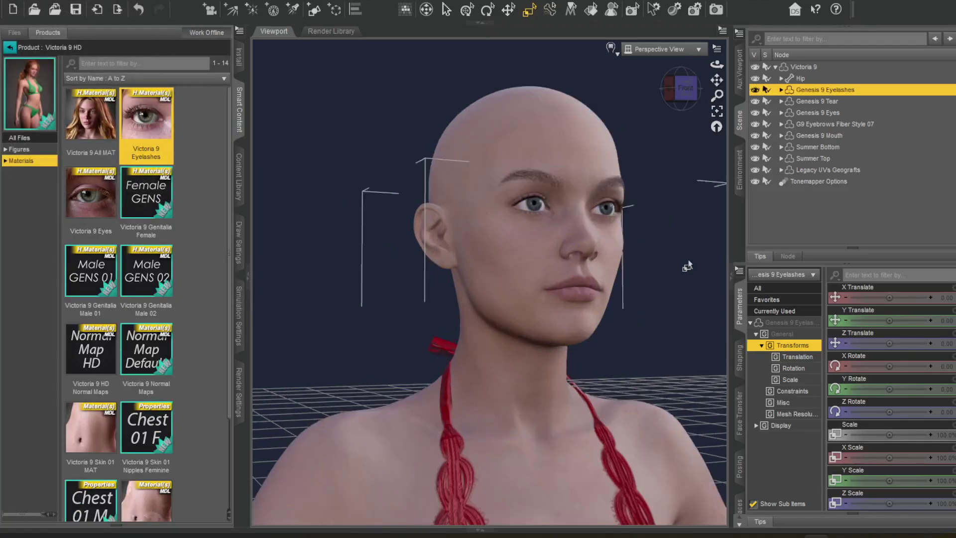
click(684, 89)
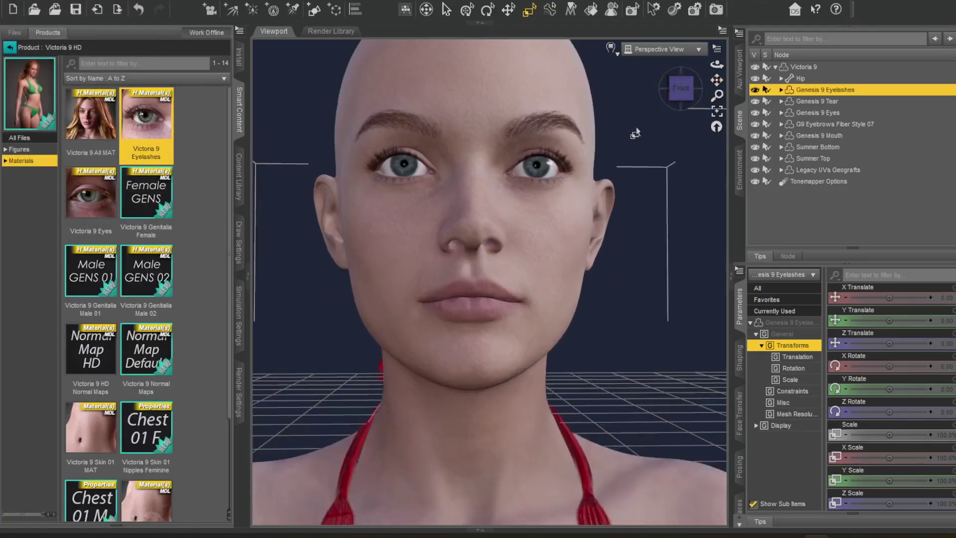
drag(716, 79, 689, 90)
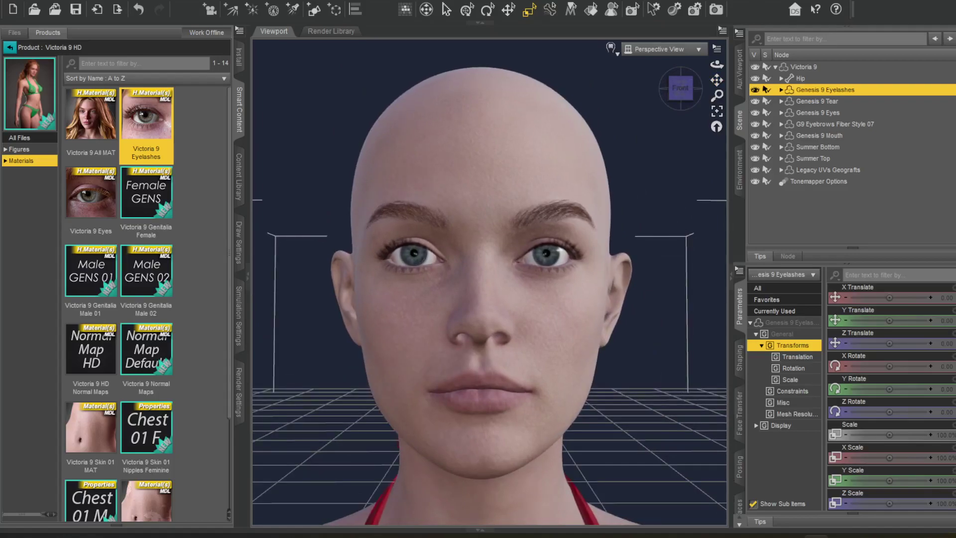
scroll(478, 279, down, 6)
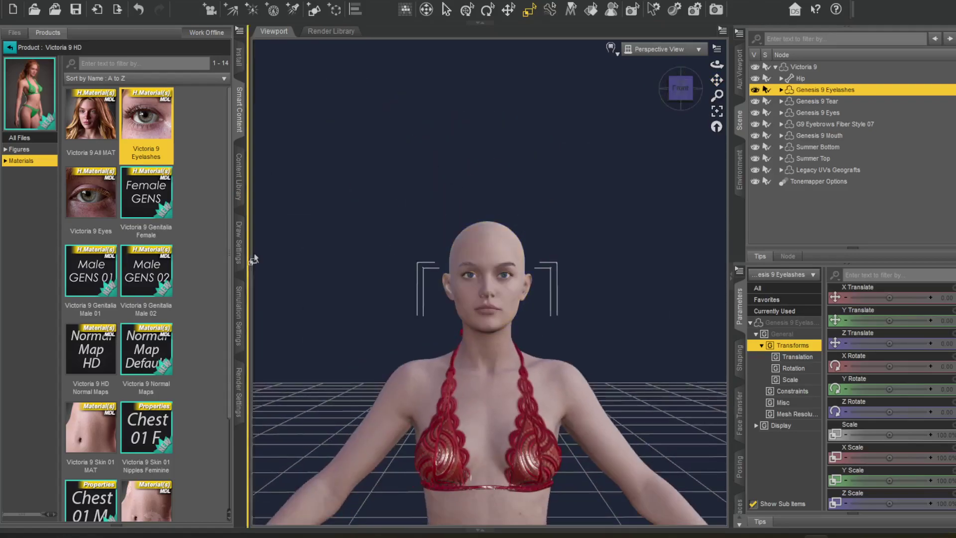
Run the G9 Legacy UVs Surfaces script to select the figure's parts and add Legacy UVs Geografts to the selection
click(9, 47)
scroll(94, 145, up, 5)
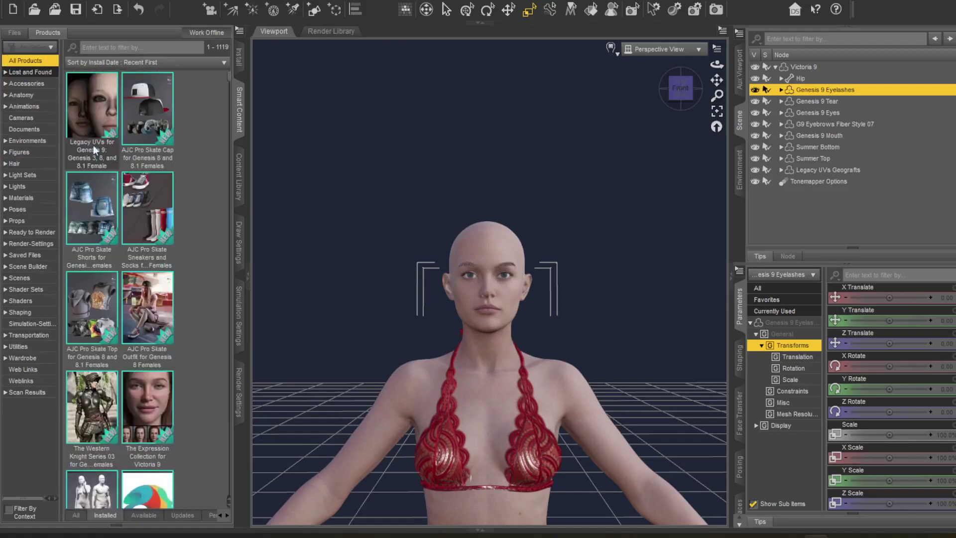
double_click(85, 97)
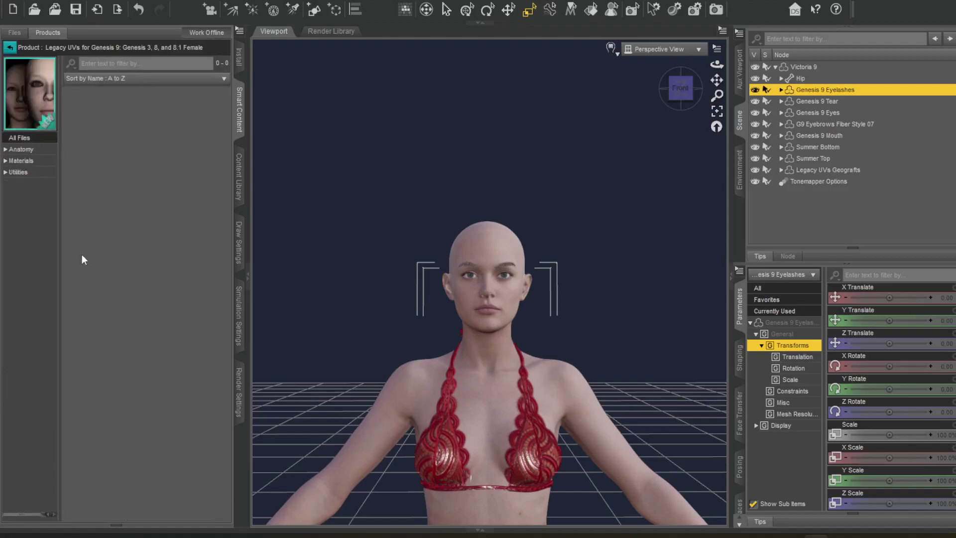
click(19, 172)
double_click(105, 317)
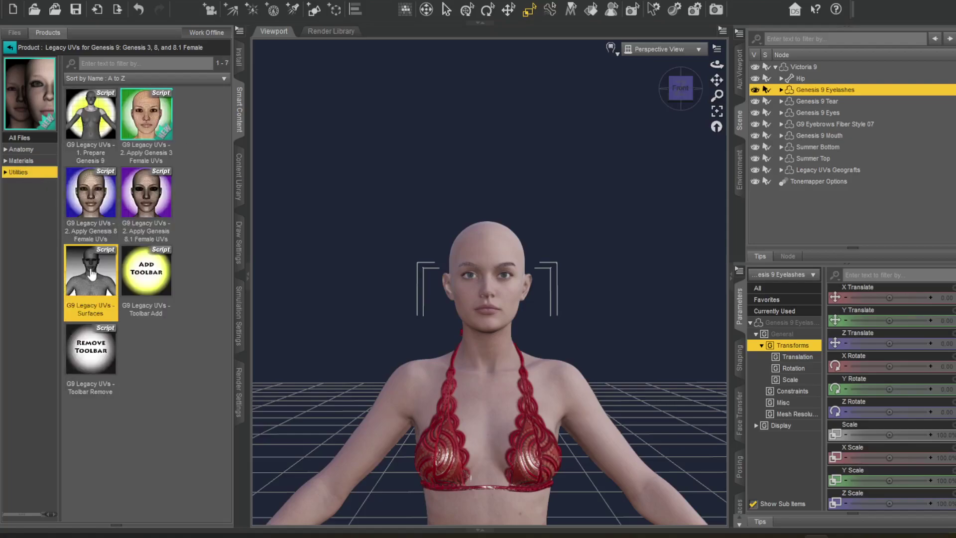
click(478, 285)
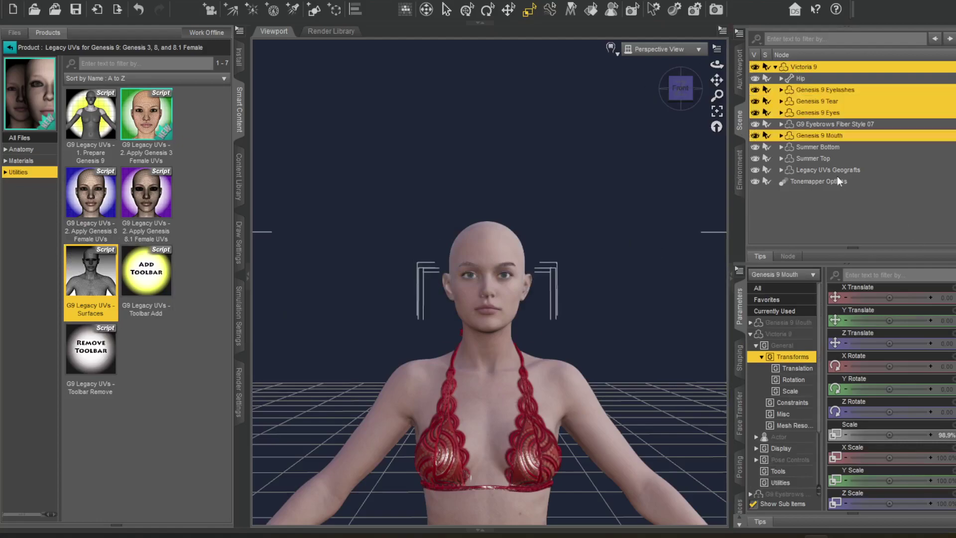
ctrl+click(819, 169)
Try to apply the Moryen ALL MAT Default material from Moryen HD for Genesis 8.1 Female to the selected nodes
click(10, 47)
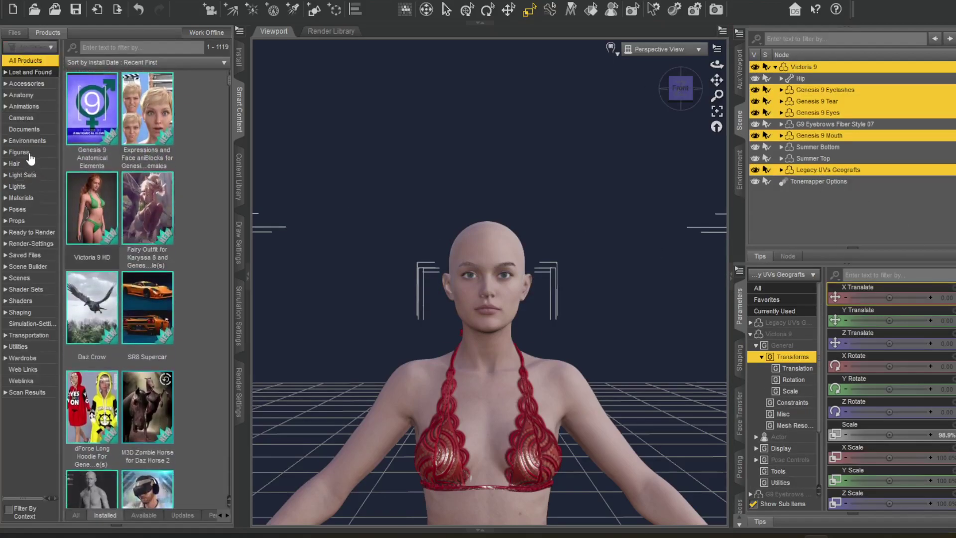
click(21, 152)
scroll(114, 237, down, 5)
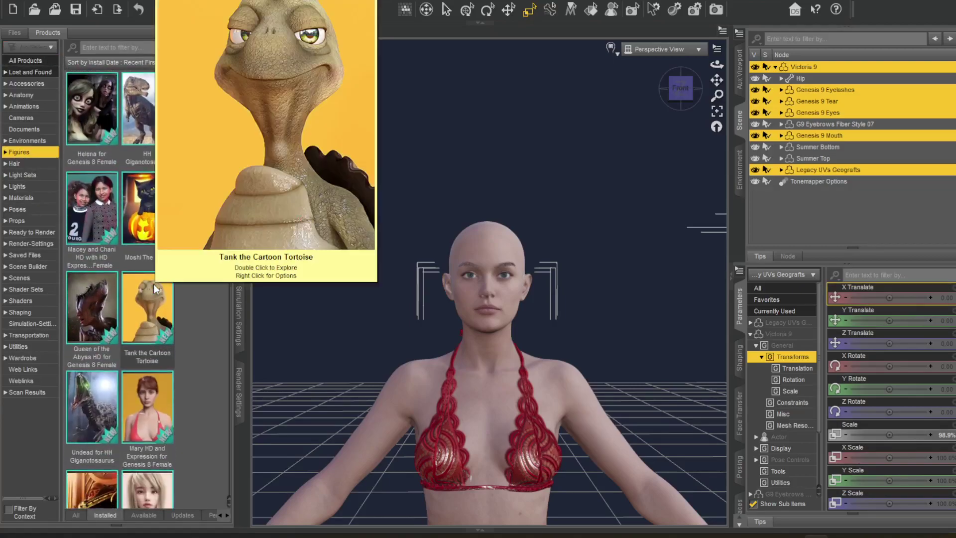
scroll(127, 274, down, 7)
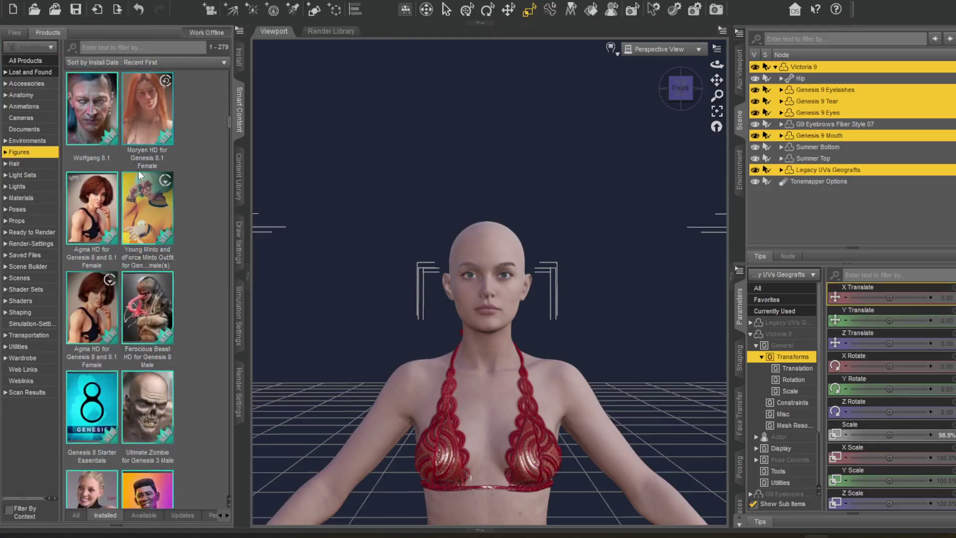
click(139, 117)
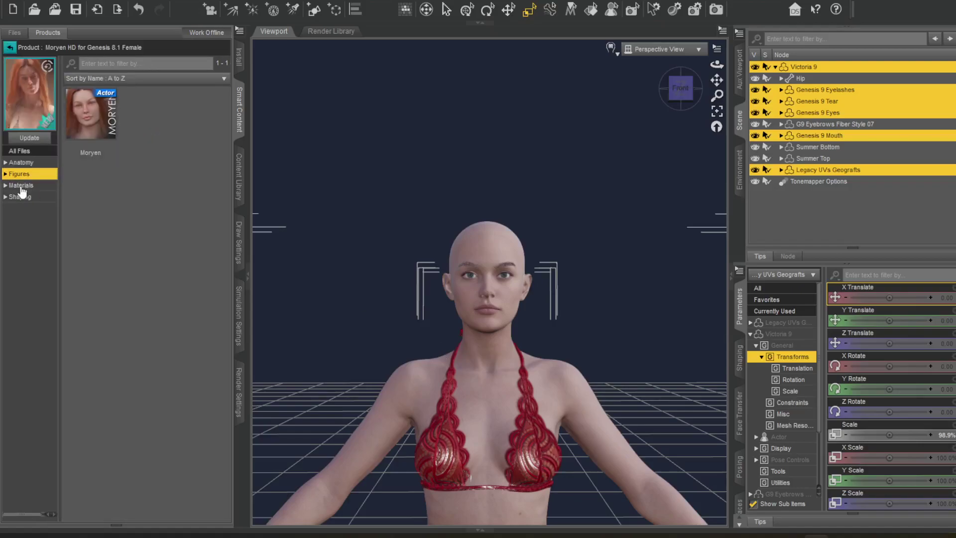
click(21, 184)
drag(94, 128, 515, 350)
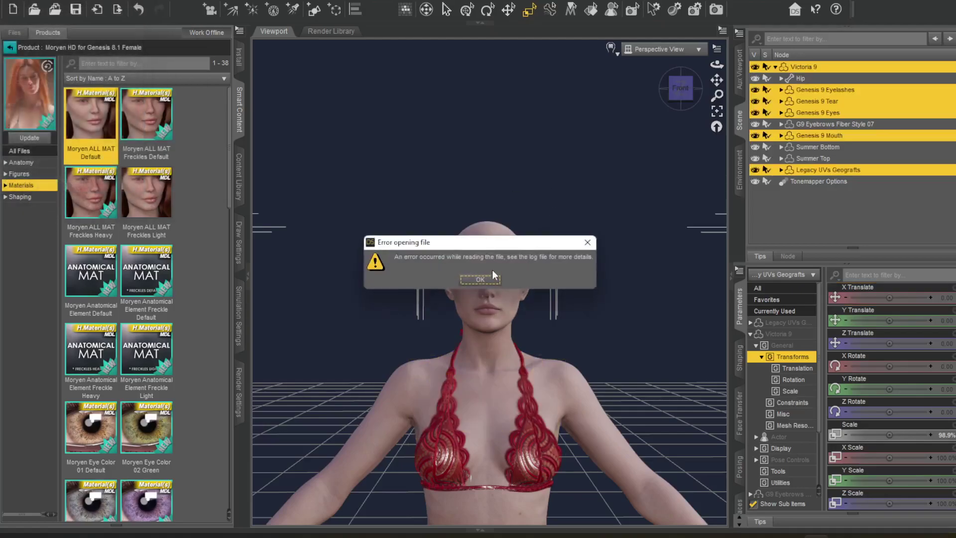
click(480, 279)
Try to apply the Sahel !MAT material from Sahel HD & Signature Smile HD Expression for Genesis 8 Female to the selected nodes
click(10, 47)
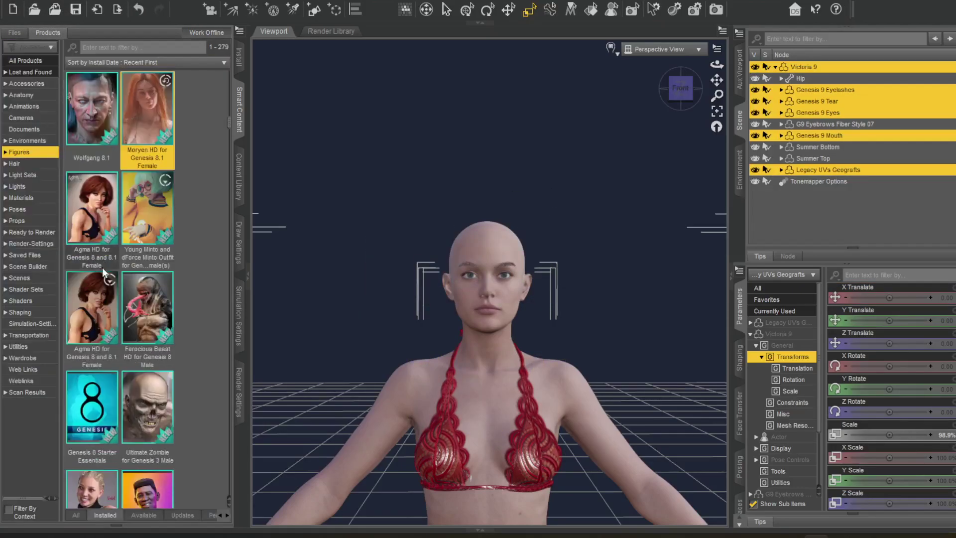
scroll(95, 260, down, 3)
double_click(87, 224)
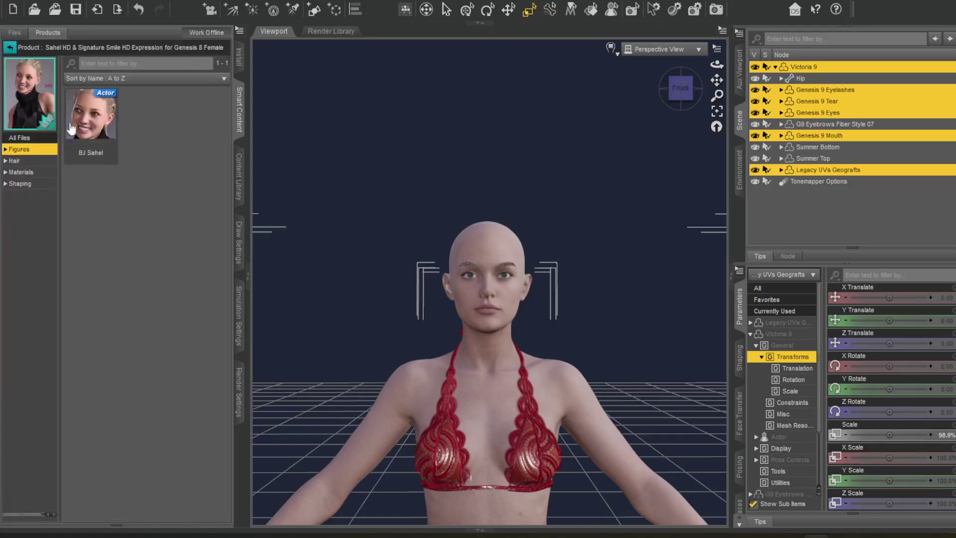
click(21, 172)
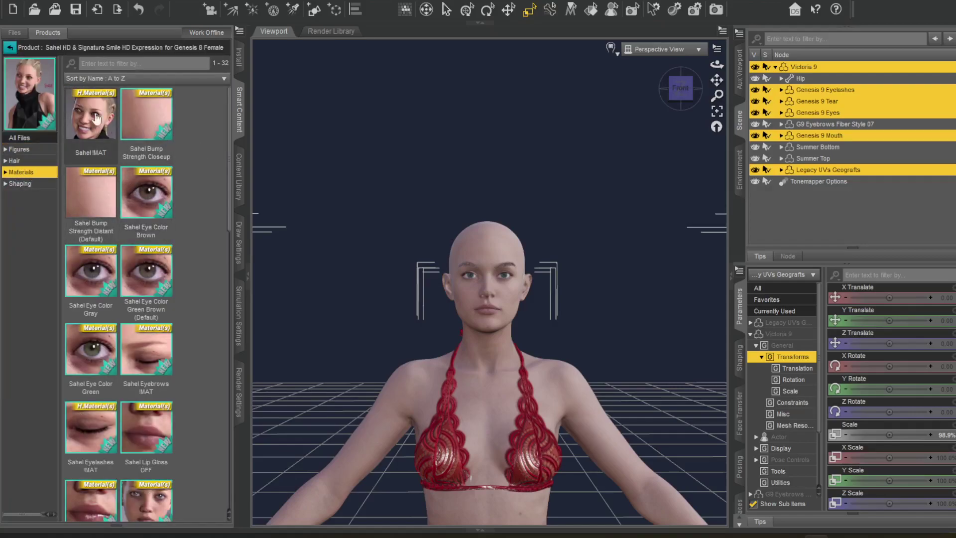
click(91, 117)
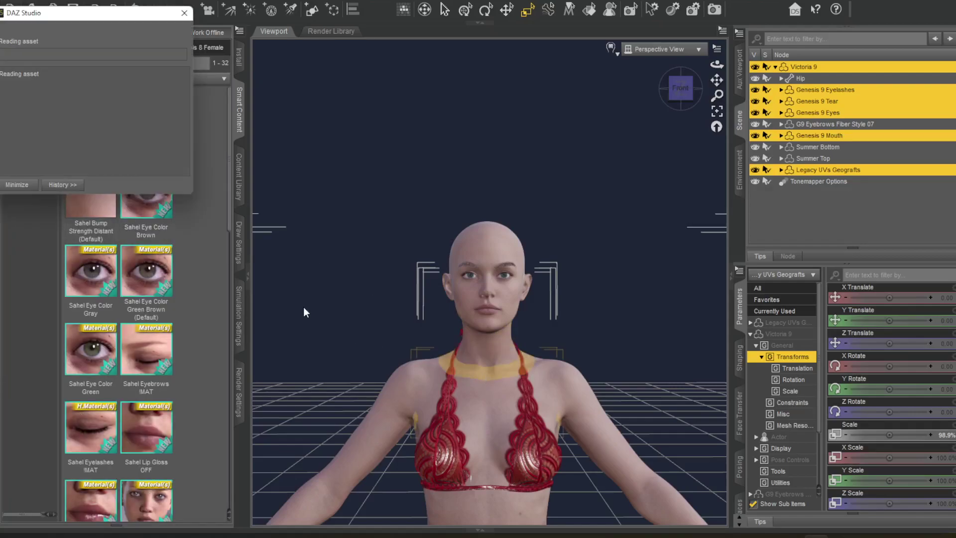
click(480, 280)
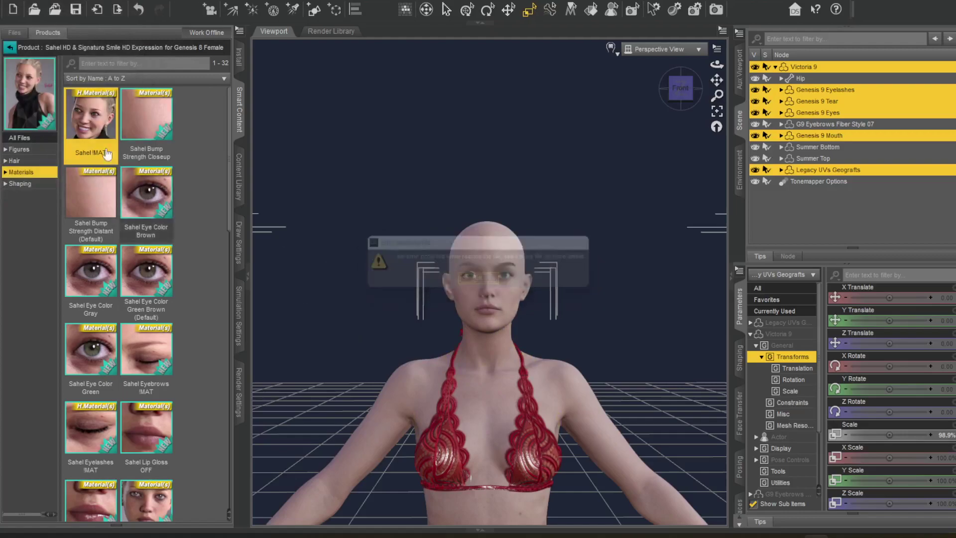
Apply the Ensley !MAT material from Ensley HD & Expressions HD for Genesis 8 Female to the selected nodes and check the skin
click(10, 47)
scroll(141, 277, down, 3)
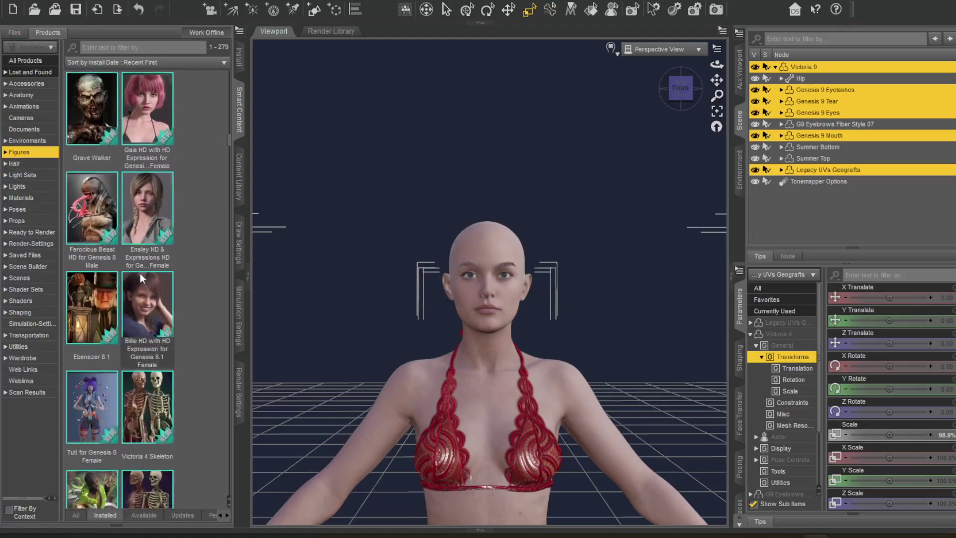
click(150, 209)
click(21, 171)
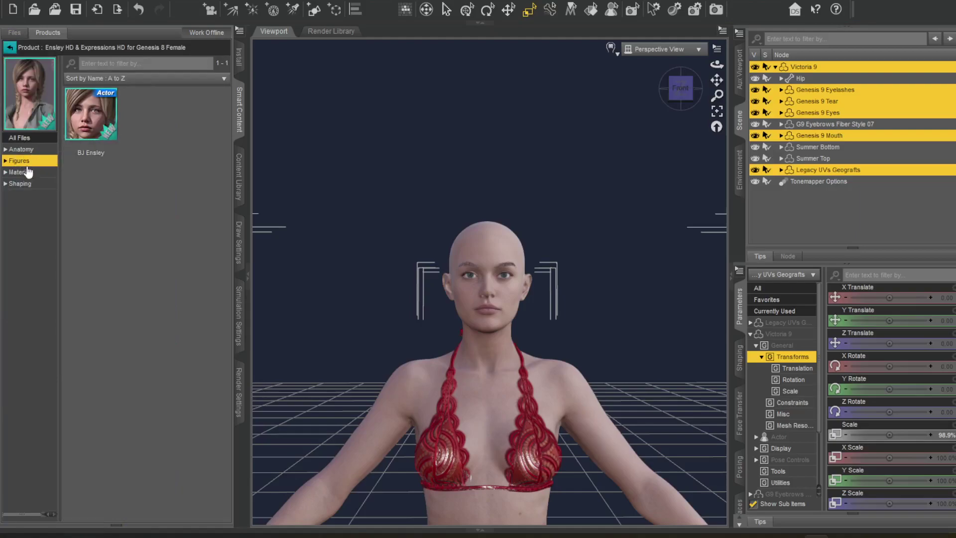
drag(91, 124, 493, 323)
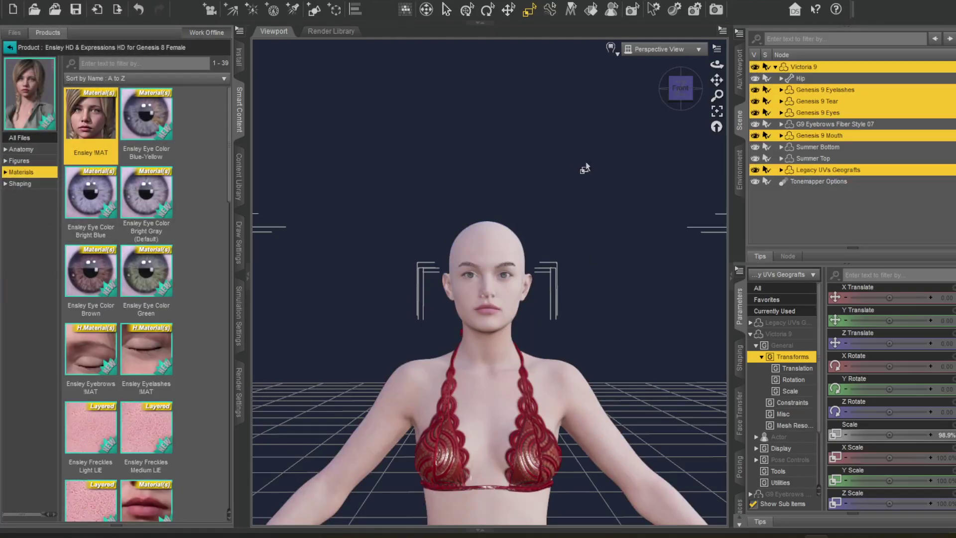
drag(455, 393, 653, 193)
scroll(566, 286, up, 1)
scroll(513, 284, down, 3)
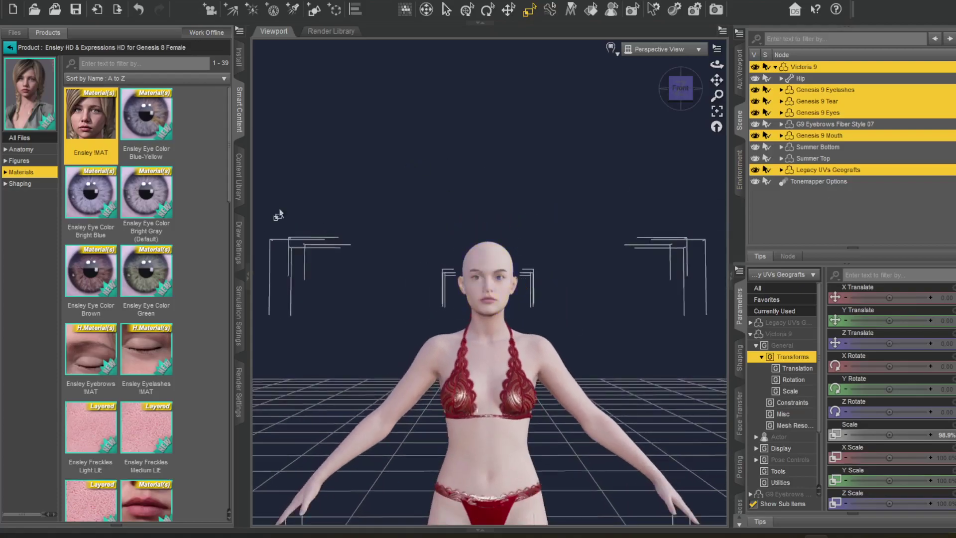
Load the BJ Sahel actor from Sahel HD & Signature Smile HD Expression for Genesis 8 Female beside Victoria 9
click(10, 47)
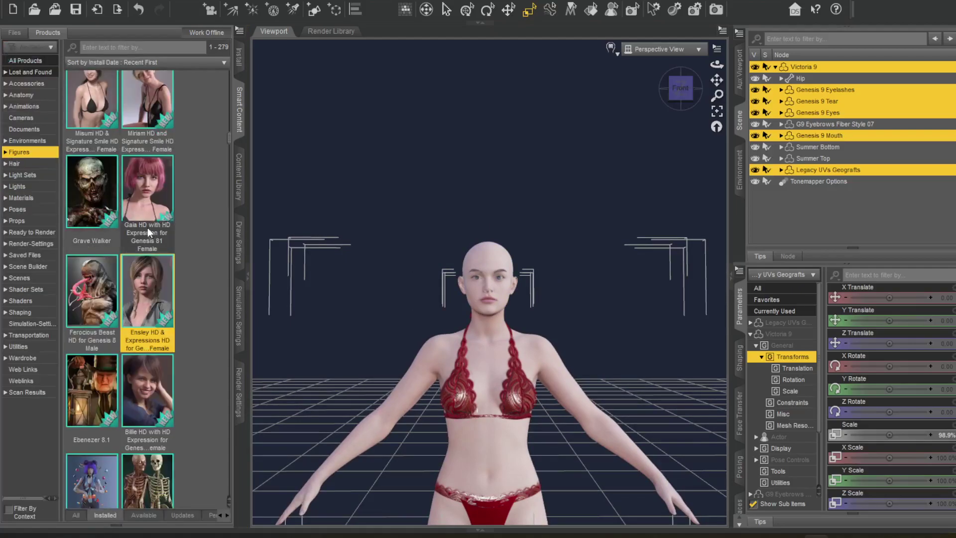
scroll(160, 251, down, 3)
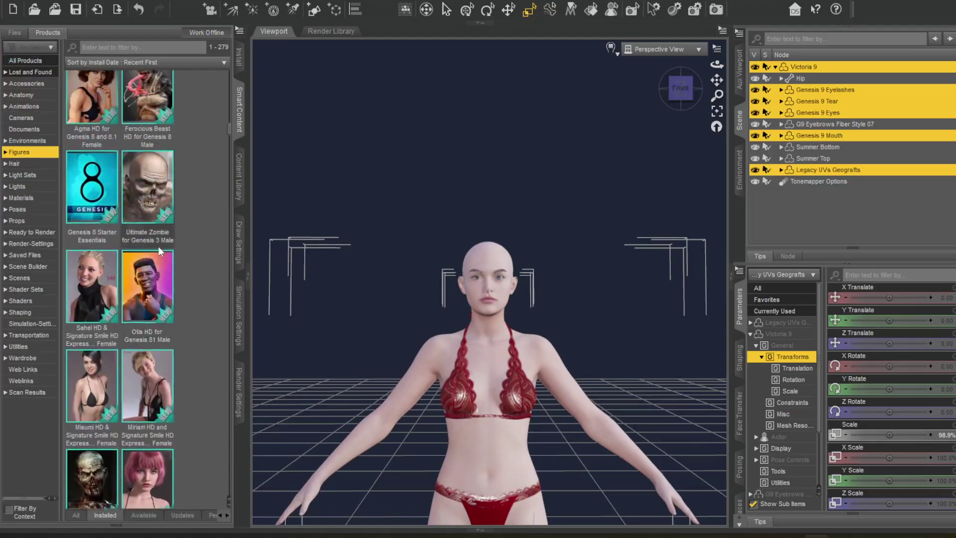
click(93, 294)
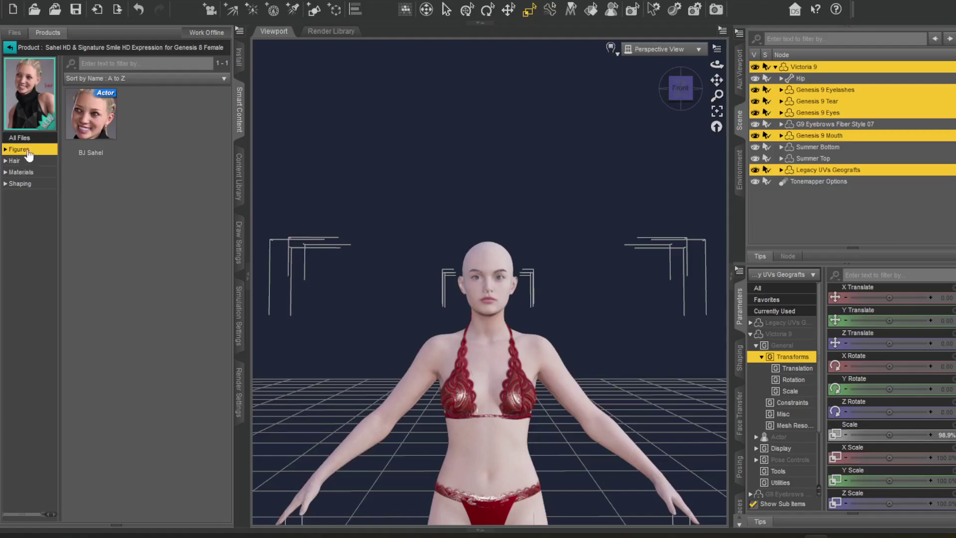
double_click(86, 119)
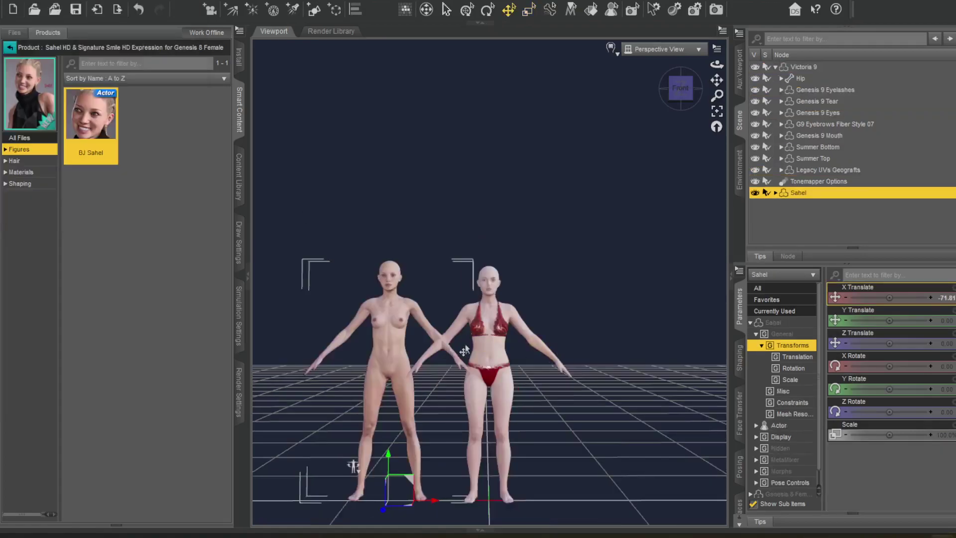
Browse the public My DAZ 3D Library folders, including Render Presets and the Genesis 8 Female Base Materials folder under People
scroll(393, 294, up, 4)
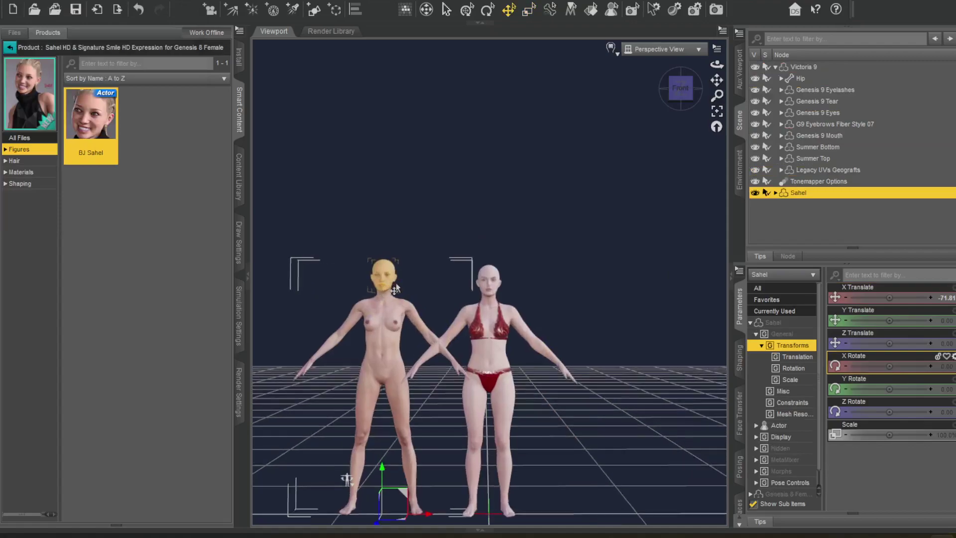
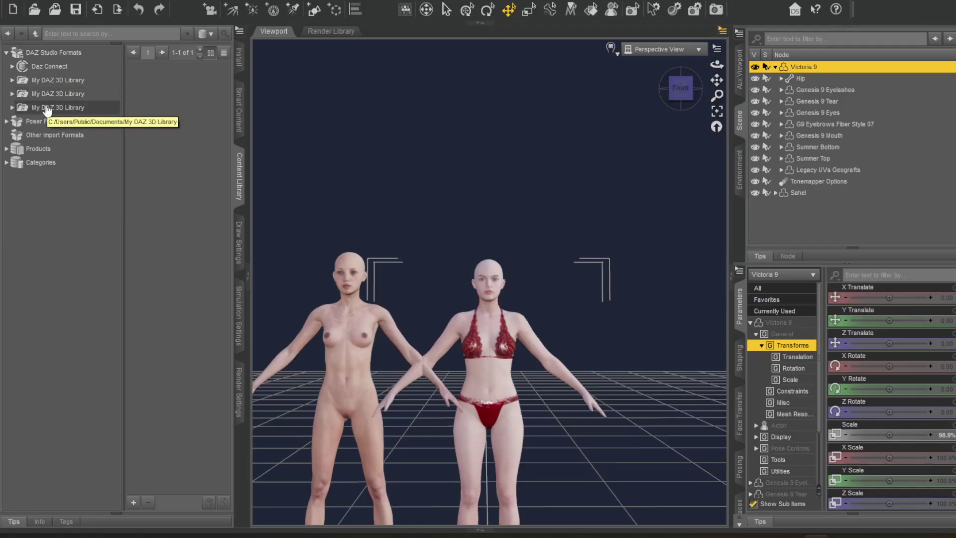
click(48, 109)
click(12, 107)
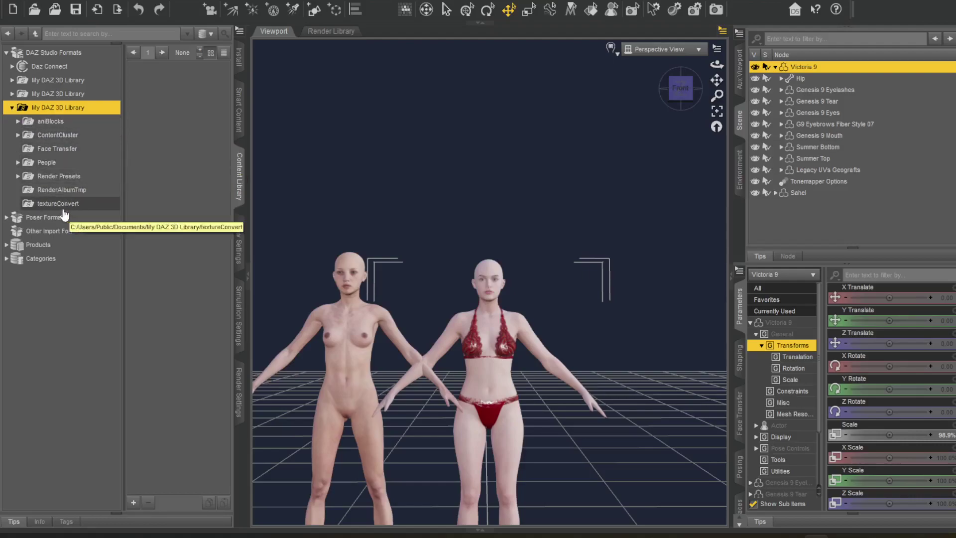
click(41, 204)
click(52, 189)
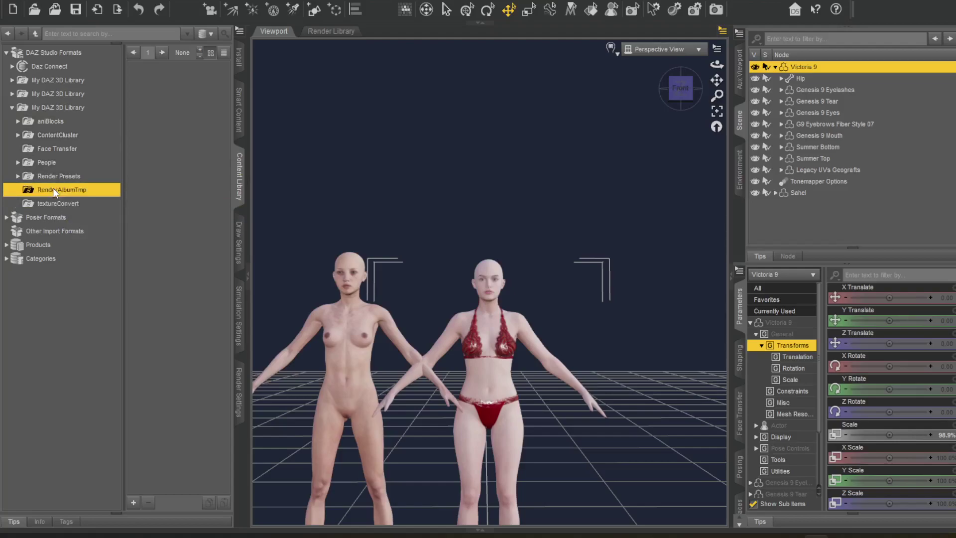
click(48, 178)
click(18, 175)
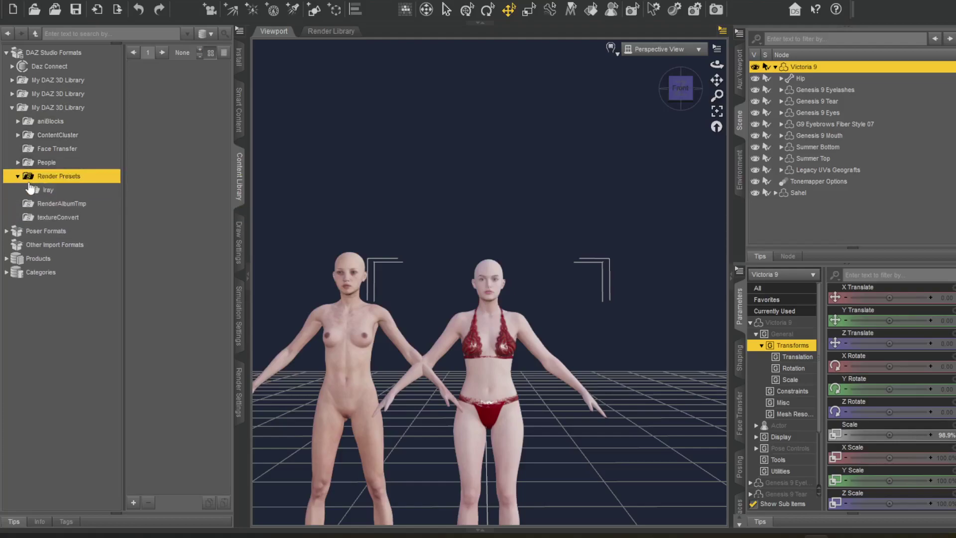
click(18, 163)
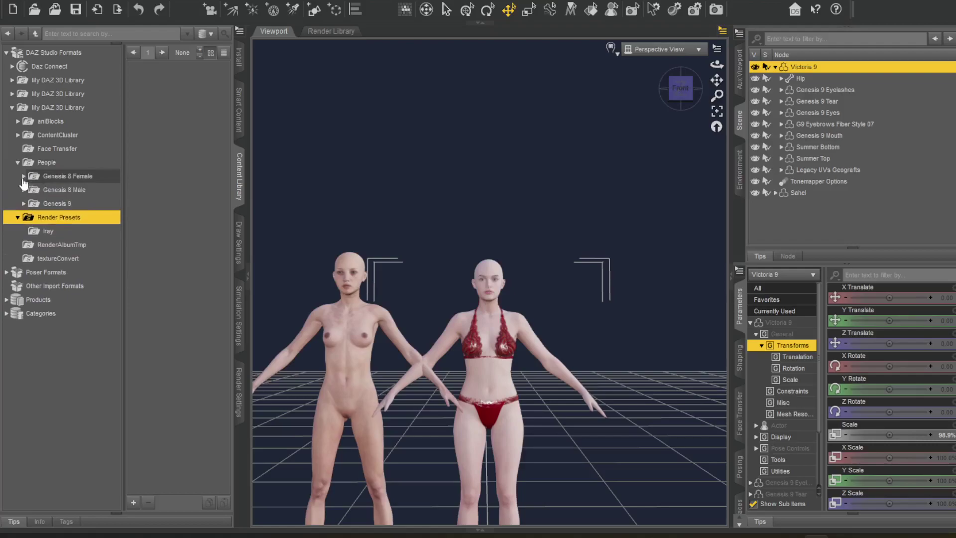
click(22, 177)
click(22, 177)
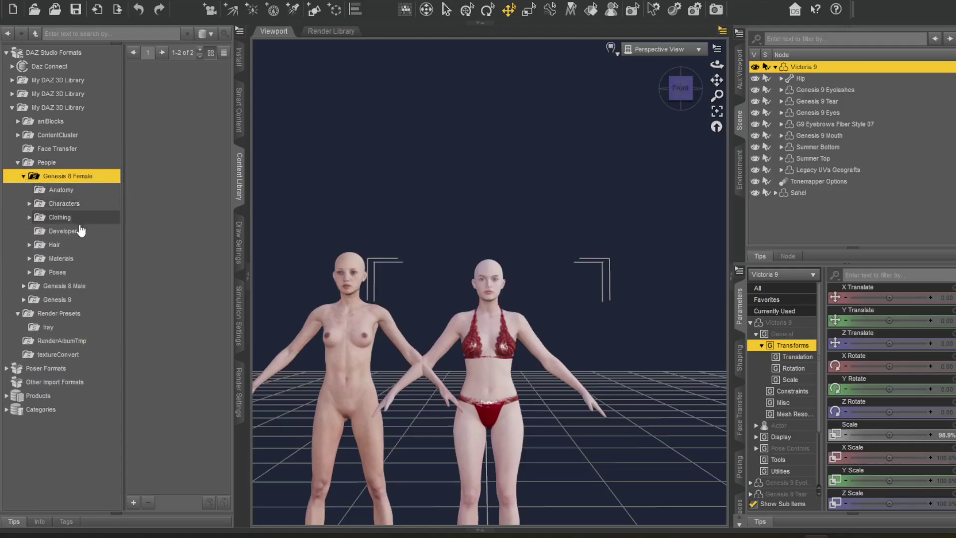
click(29, 259)
click(35, 273)
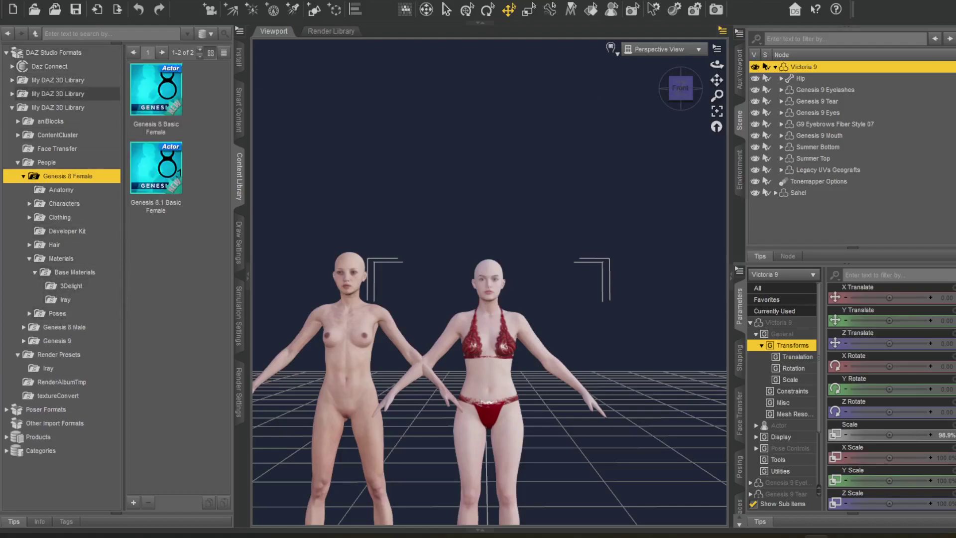
Check the Presets > Materials folder offered for saving a materials preset, and close the dialog without saving
click(12, 6)
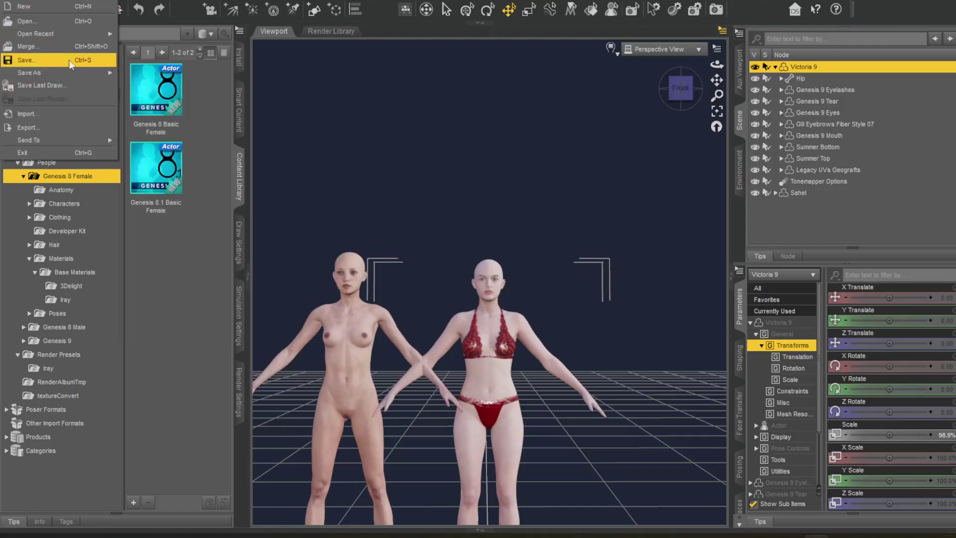
mouse_move(64, 70)
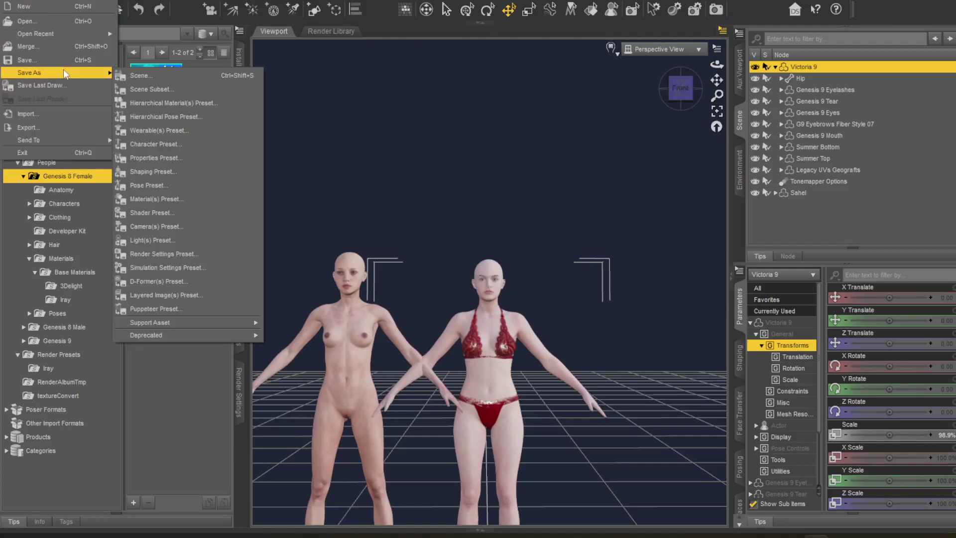
click(156, 199)
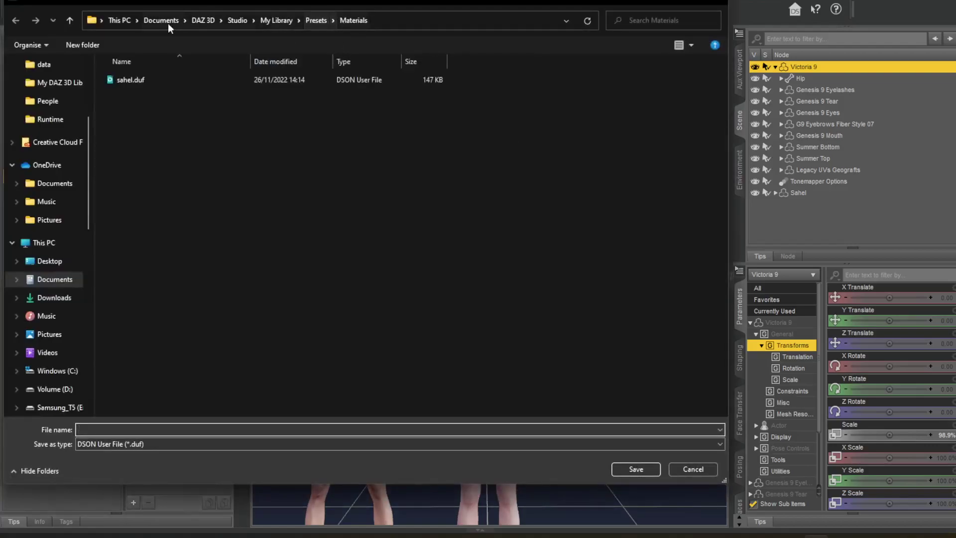
click(719, 2)
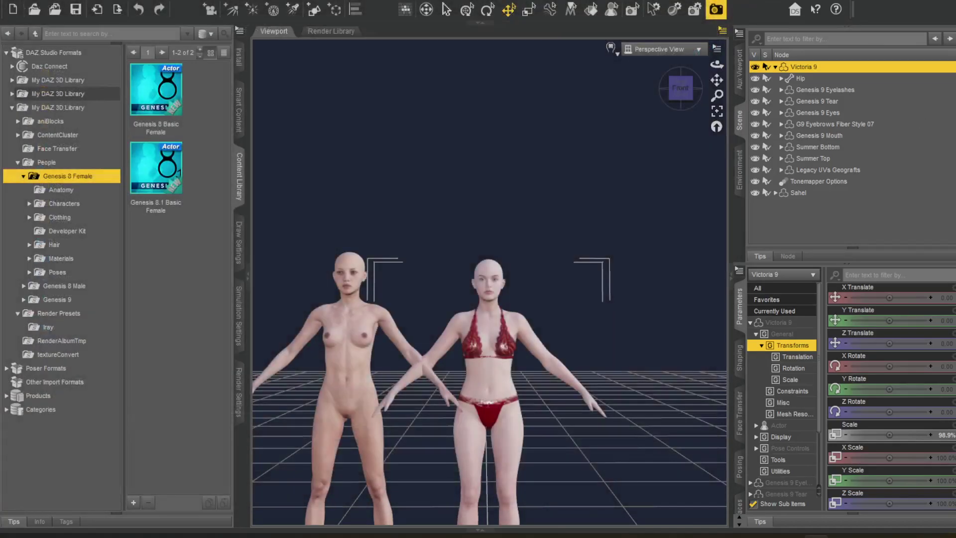
mouse_move(955, 2)
mouse_down()
mouse_move(0, 0)
mouse_move(955, 1)
mouse_up()
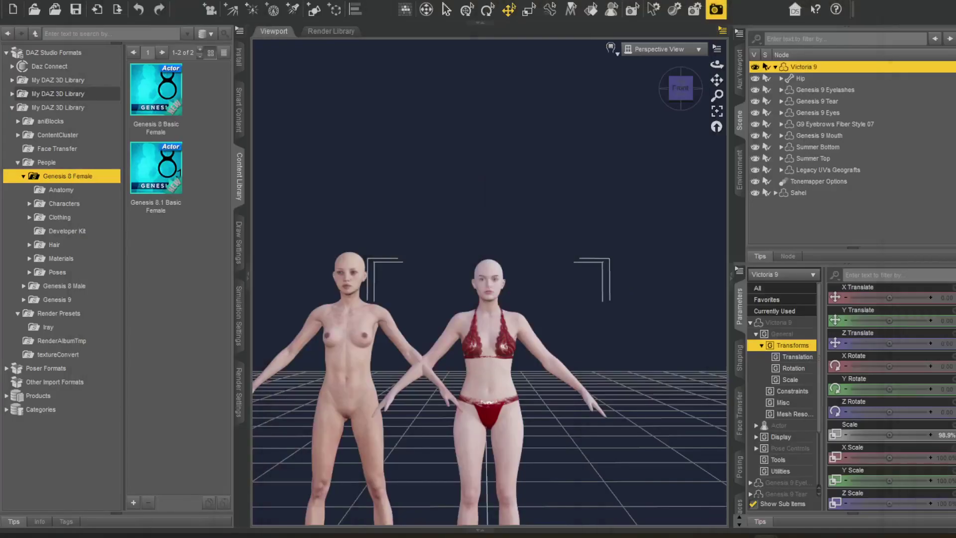
Select Victoria 9's skin nodes with the G9 Legacy UVs - Surfaces script and add Legacy UVs Geografts to the selection
click(242, 104)
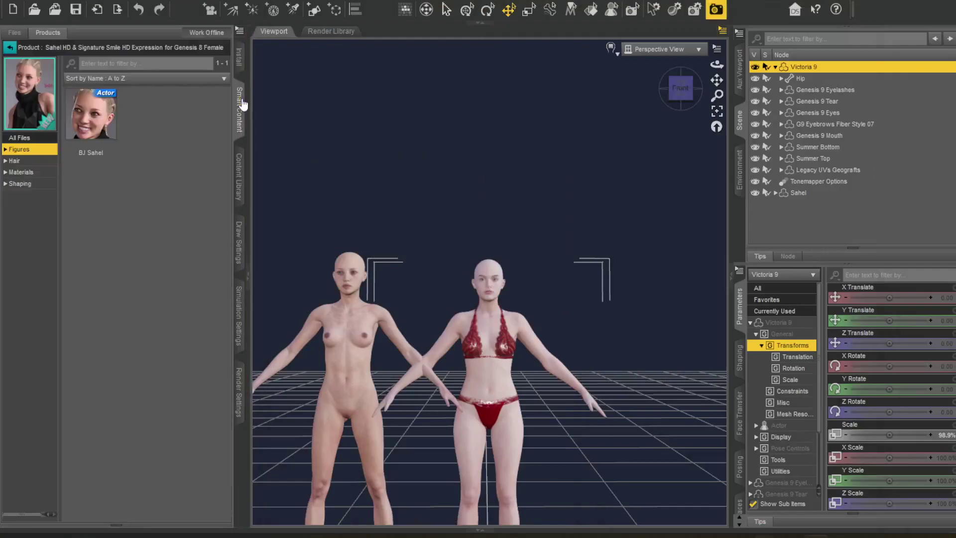
click(10, 48)
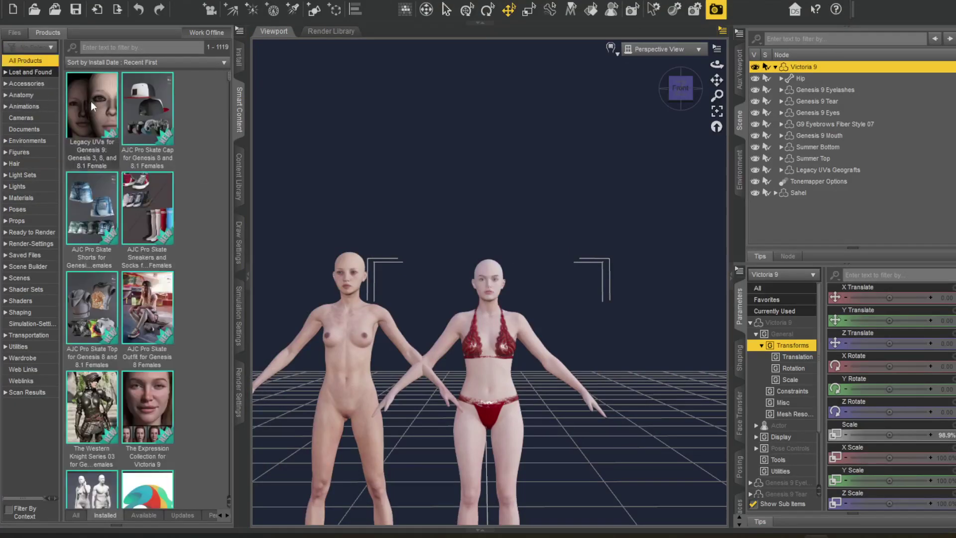
click(82, 141)
click(18, 172)
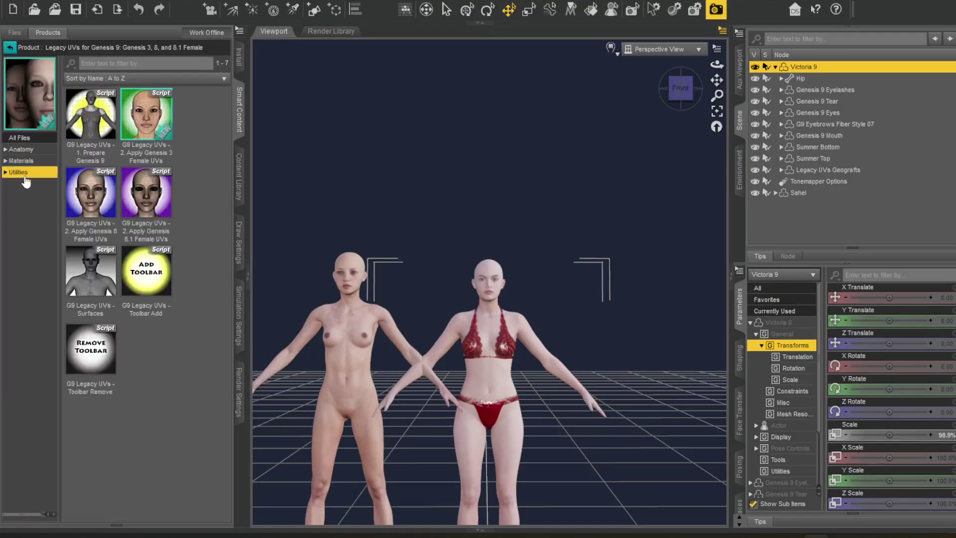
click(93, 269)
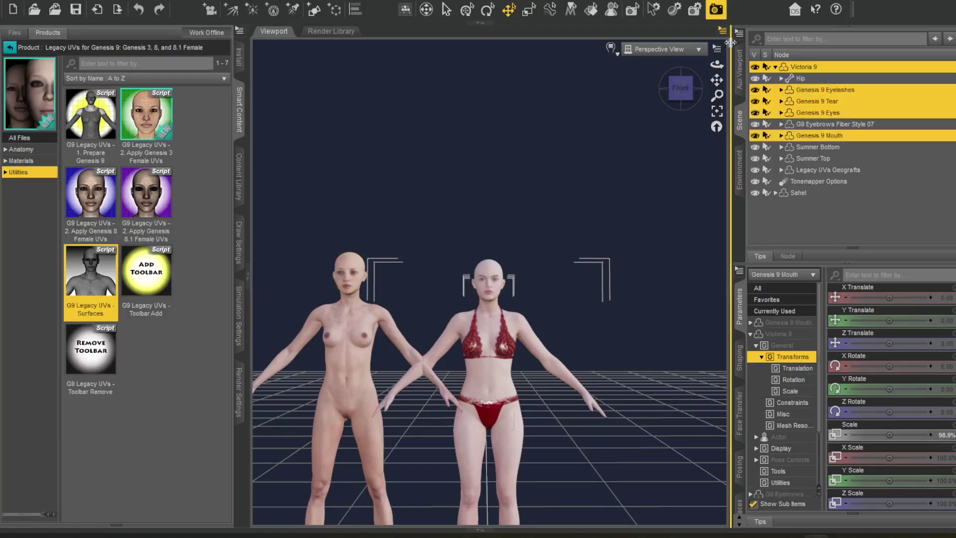
ctrl+click(822, 171)
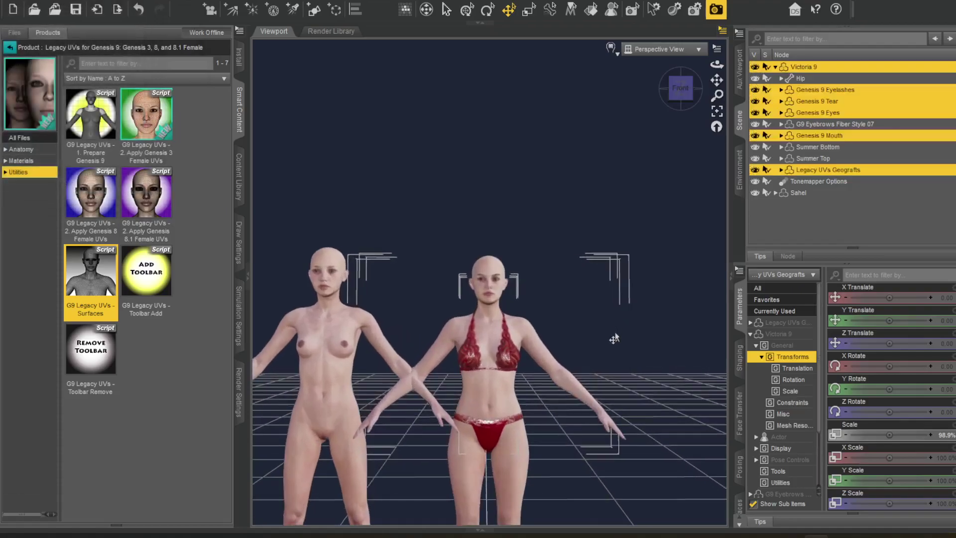
Compare Victoria 9's skin with Sahel's and delete the Sahel figure from the scene
scroll(614, 345, up, 5)
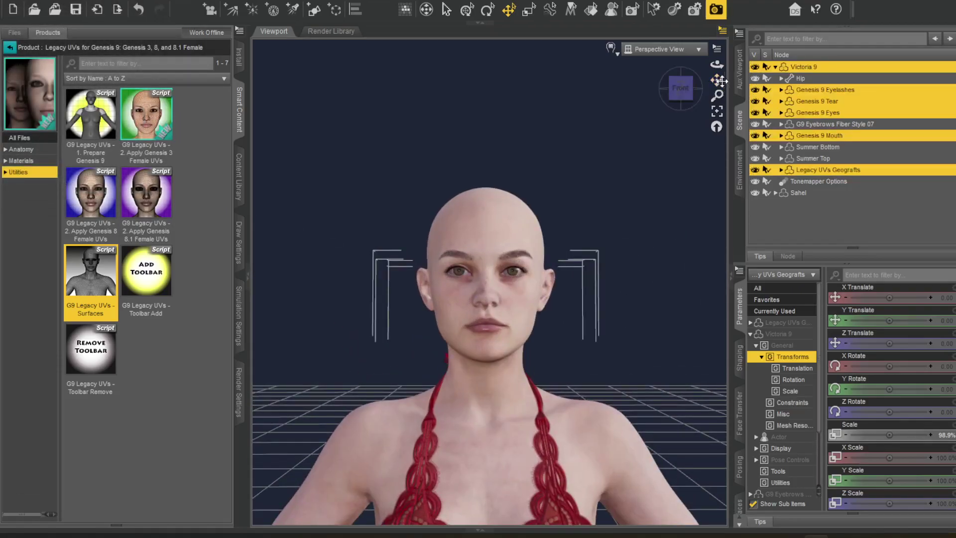
drag(716, 80, 826, 64)
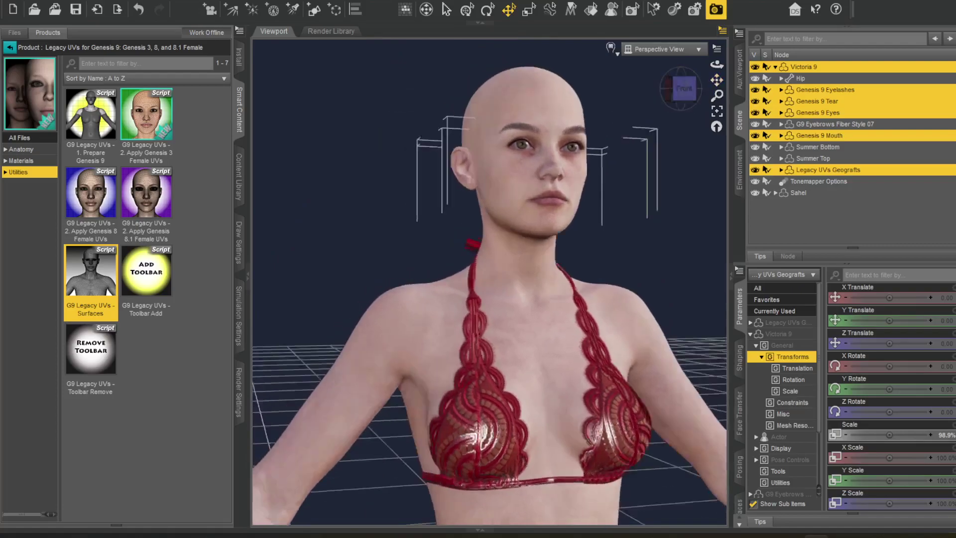
scroll(506, 225, down, 5)
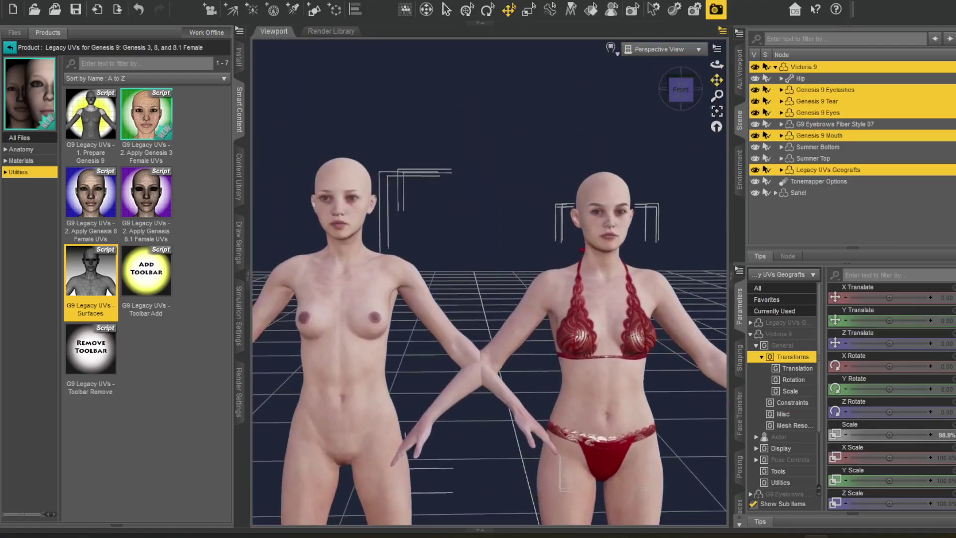
click(799, 194)
key(Delete)
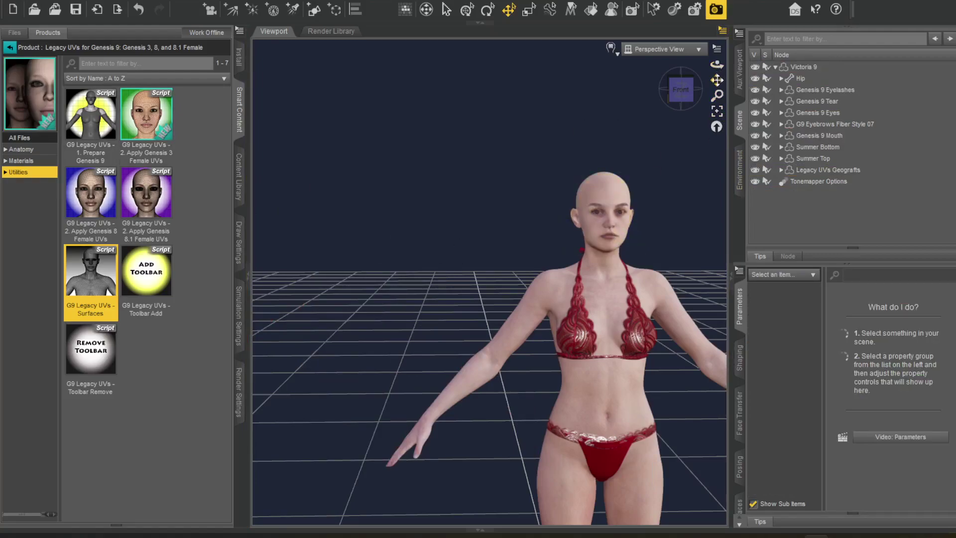
Preview Victoria 9's face in the NVIDIA Iray draw style and return the viewport to Filament (PBR)
drag(718, 80, 593, 80)
scroll(562, 187, up, 8)
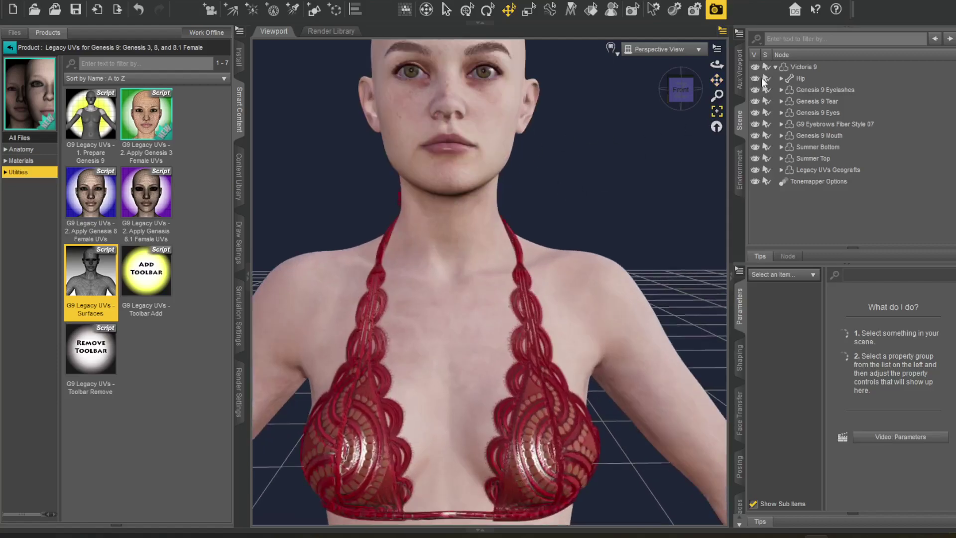
drag(717, 79, 762, 266)
drag(682, 83, 675, 65)
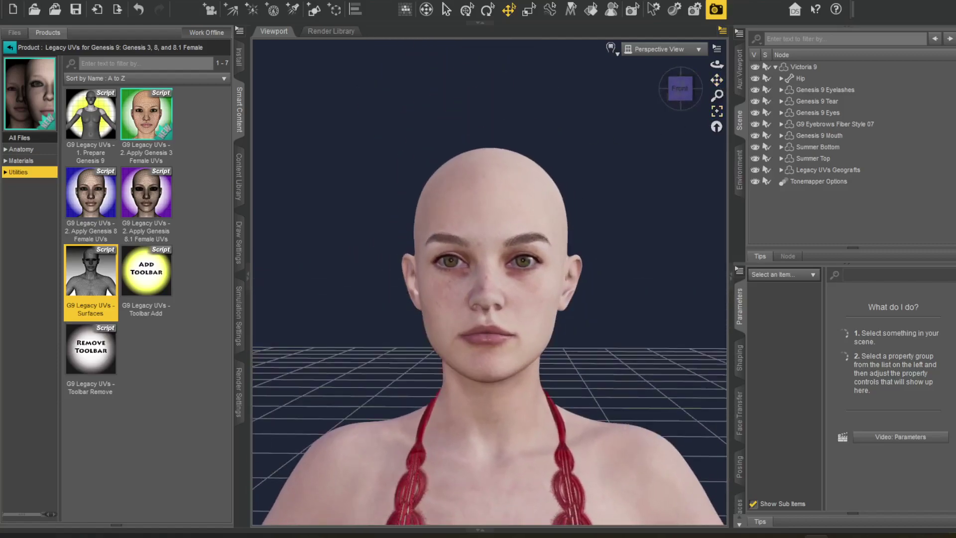
drag(955, 19, 572, 19)
key(alt+Tab)
click(616, 52)
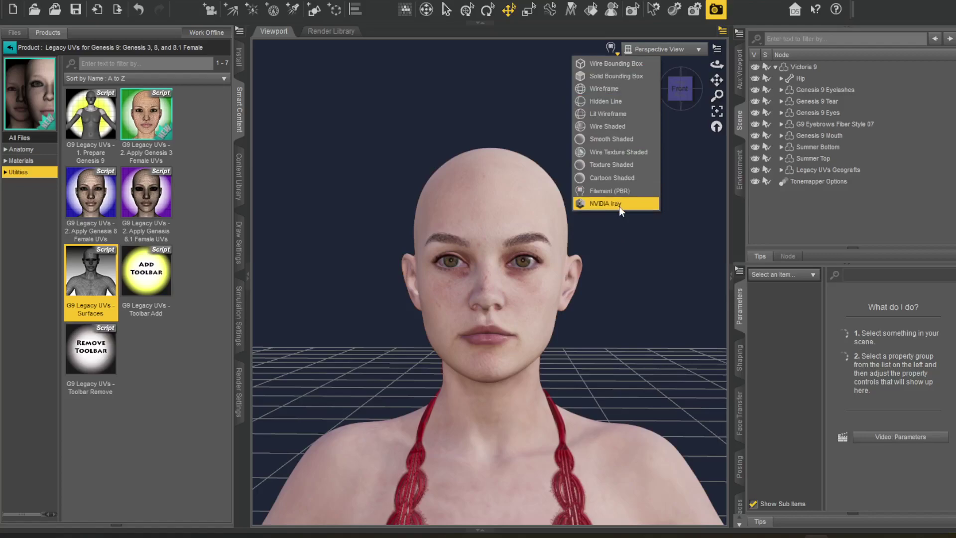
click(619, 204)
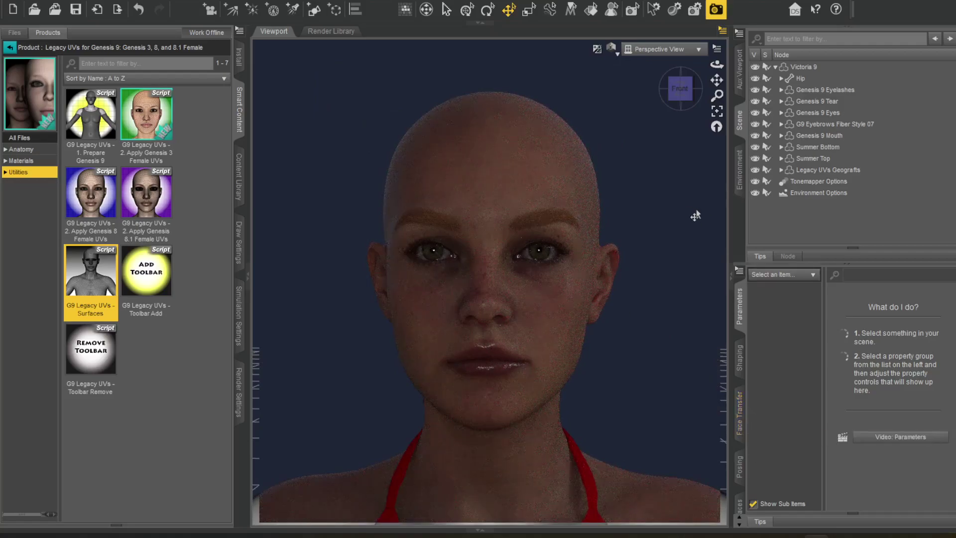
click(615, 53)
click(609, 190)
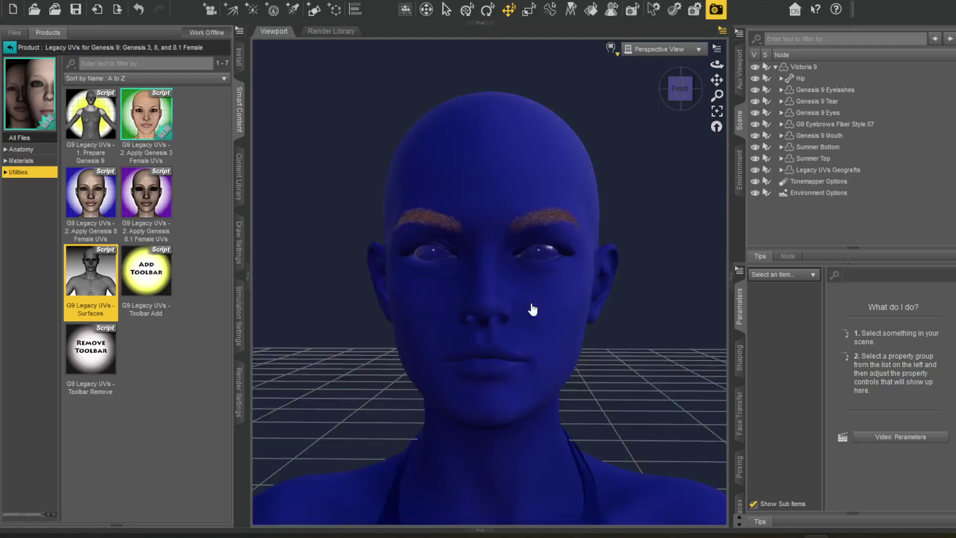
scroll(530, 310, down, 5)
scroll(530, 310, down, 4)
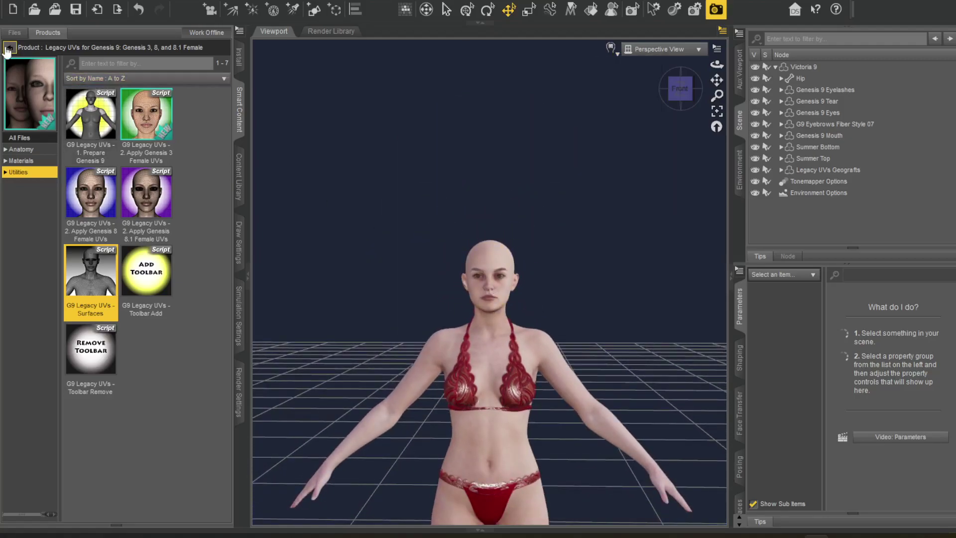
Load the BJ Billie HD actor from Billie HD with HD Expression for Genesis 8.1 Female beside Victoria 9
click(9, 48)
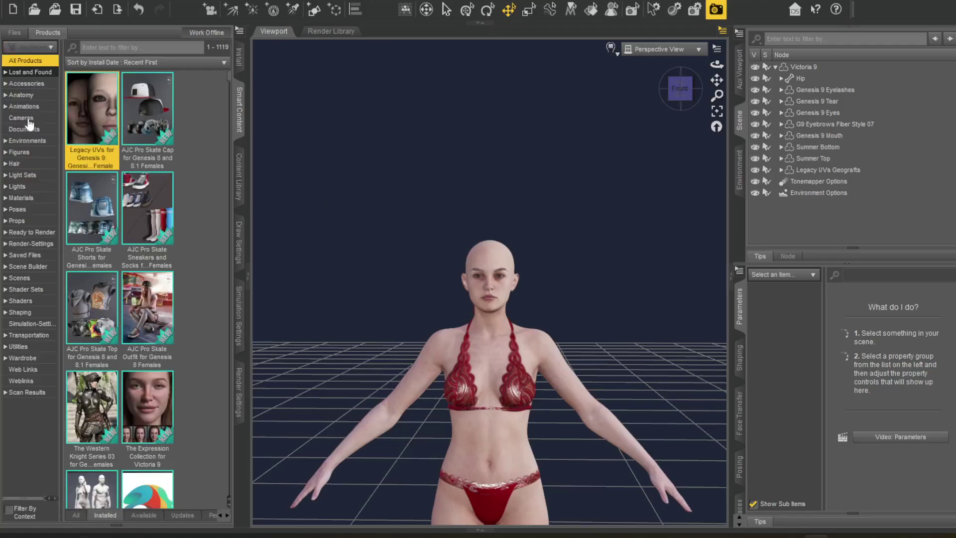
click(18, 152)
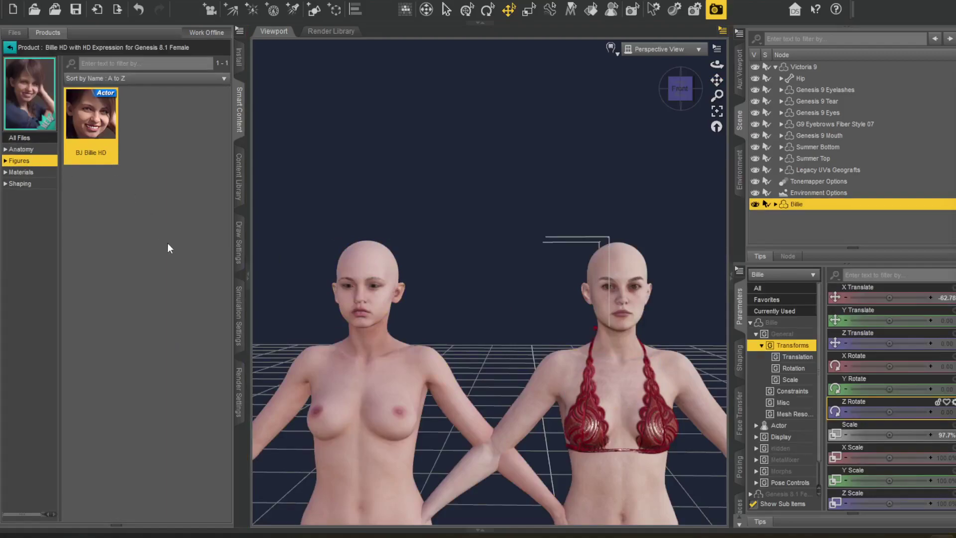
Save all of Billie's materials as a Material(s) Preset named Billie8 in the Presets Materials folder
click(799, 65)
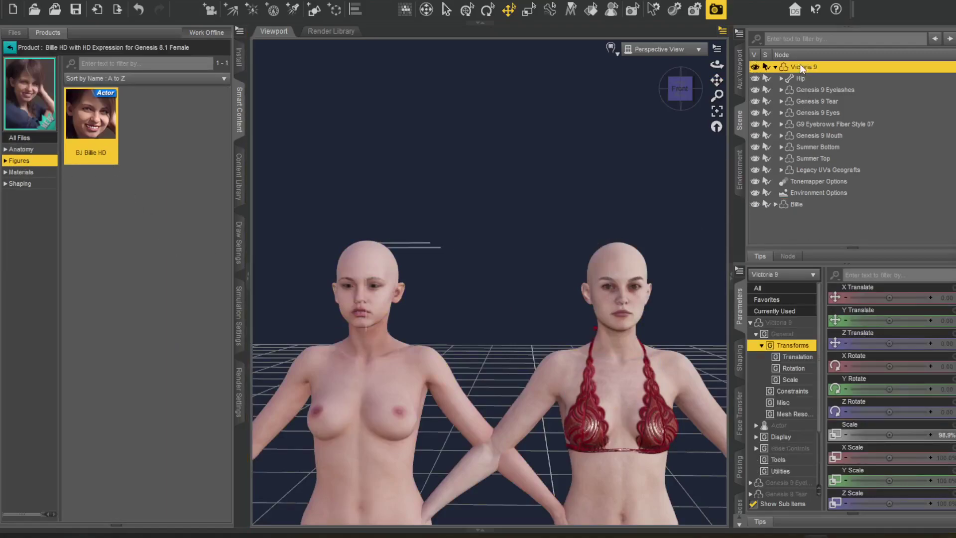
click(796, 204)
click(2, 2)
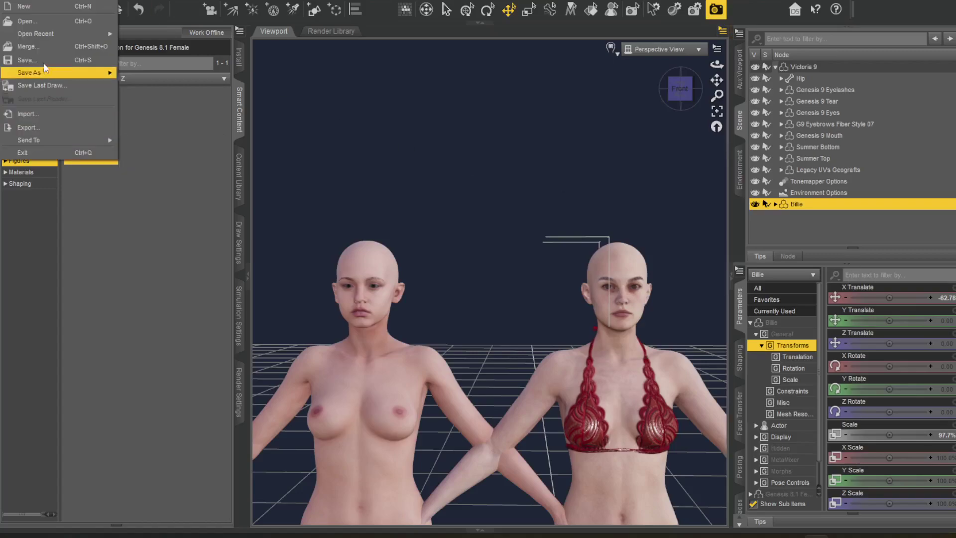
mouse_move(49, 71)
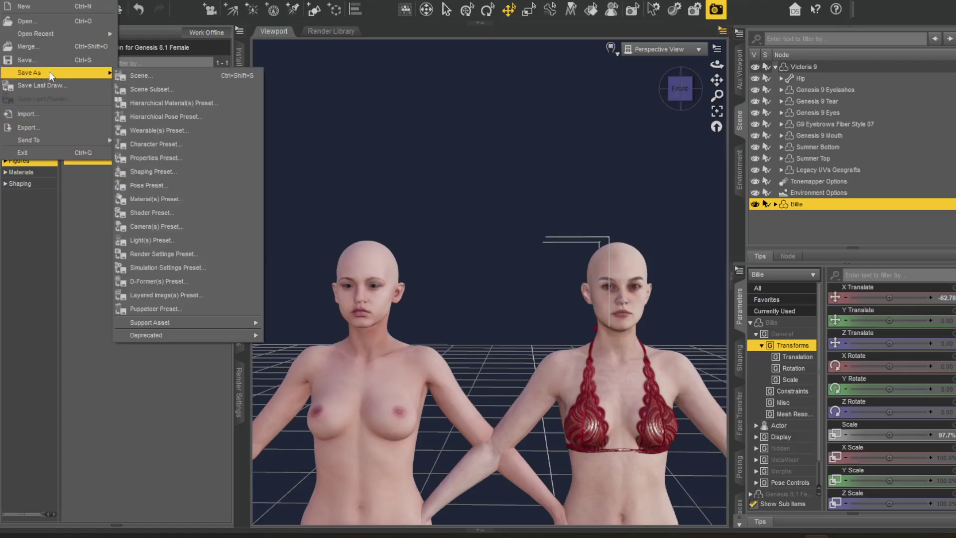
click(168, 200)
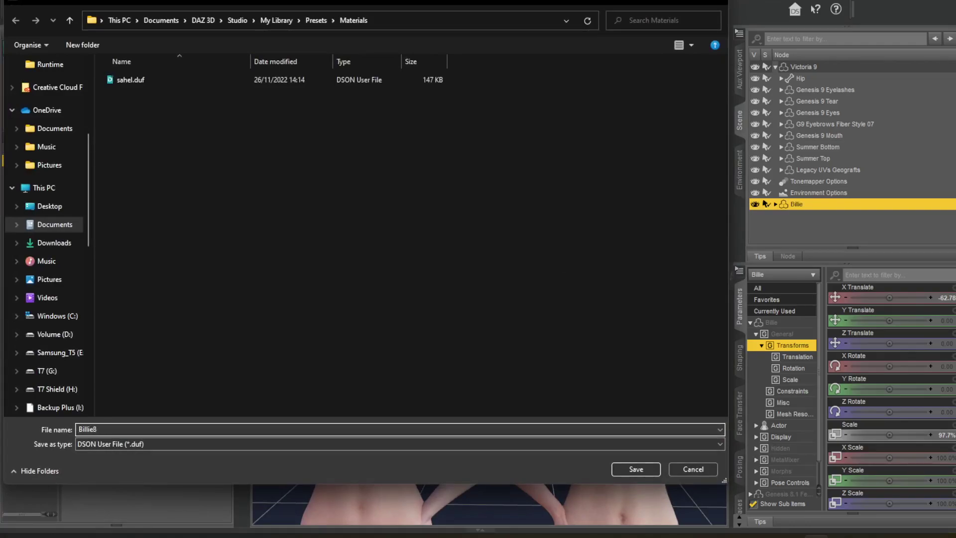
key(Return)
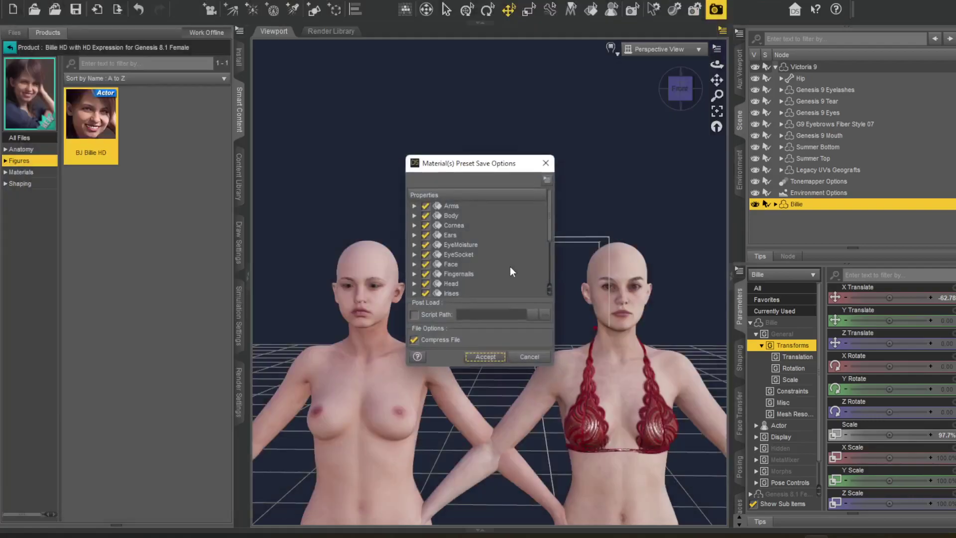
click(486, 364)
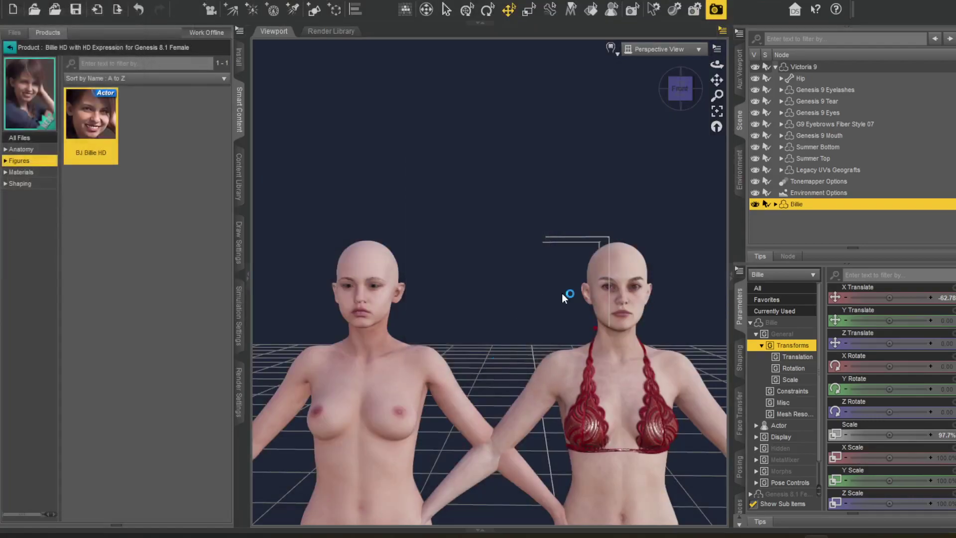
Select Victoria 9's skin nodes with the Legacy UVs product's G9 Legacy UVs - Surfaces script, including Legacy UVs Geografts
click(815, 67)
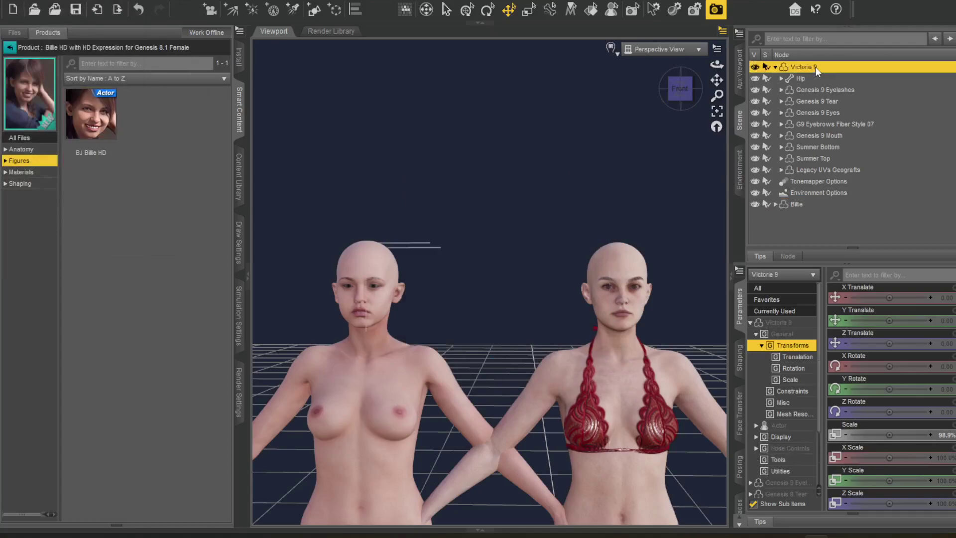
click(10, 48)
click(18, 71)
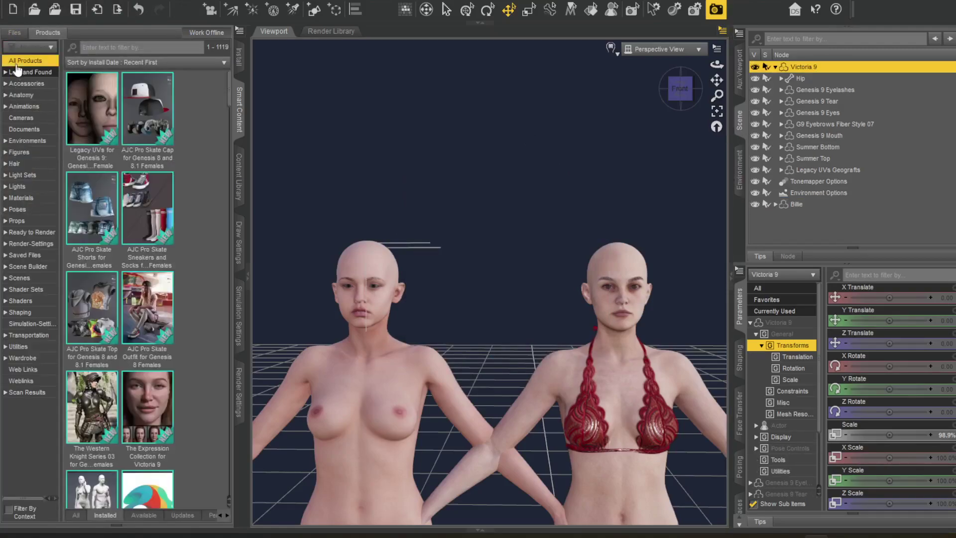
click(86, 103)
click(22, 150)
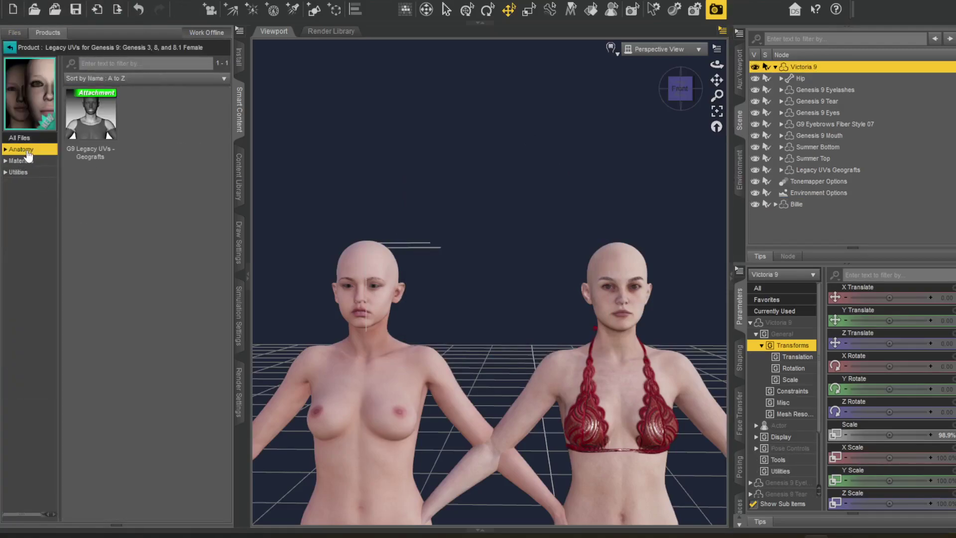
click(19, 171)
double_click(91, 282)
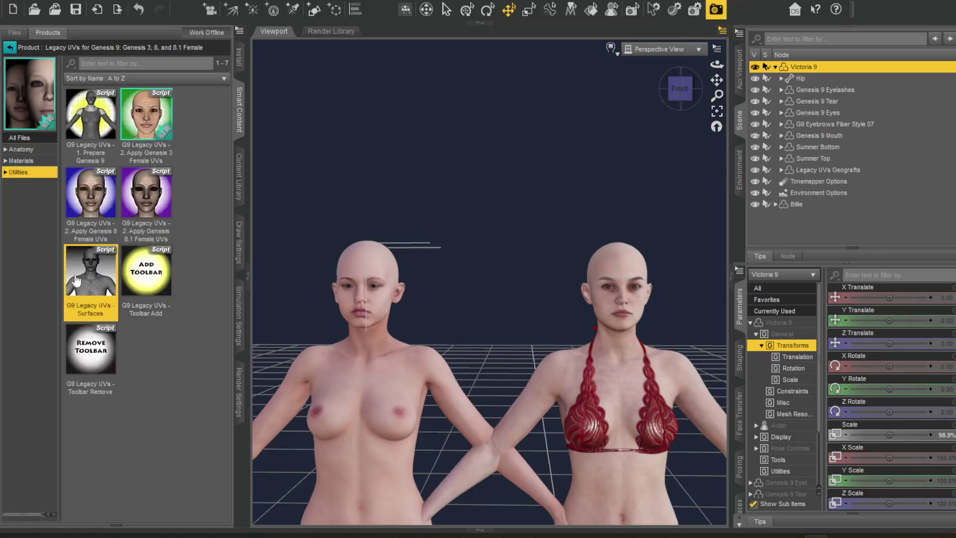
ctrl+click(817, 170)
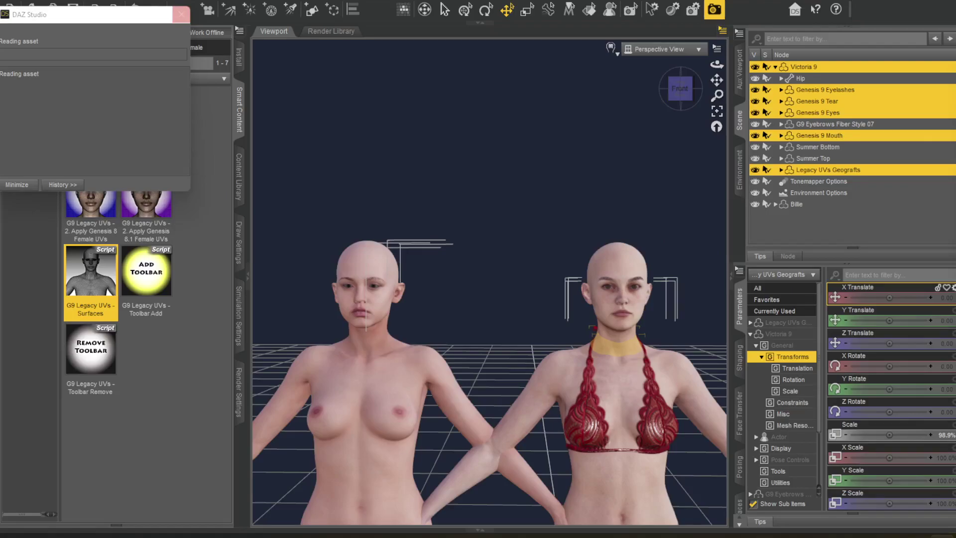
Prepare Victoria 9 for legacy textures with the Prepare Genesis 9 script and apply the Genesis 8.1 Female UVs
scroll(590, 321, up, 3)
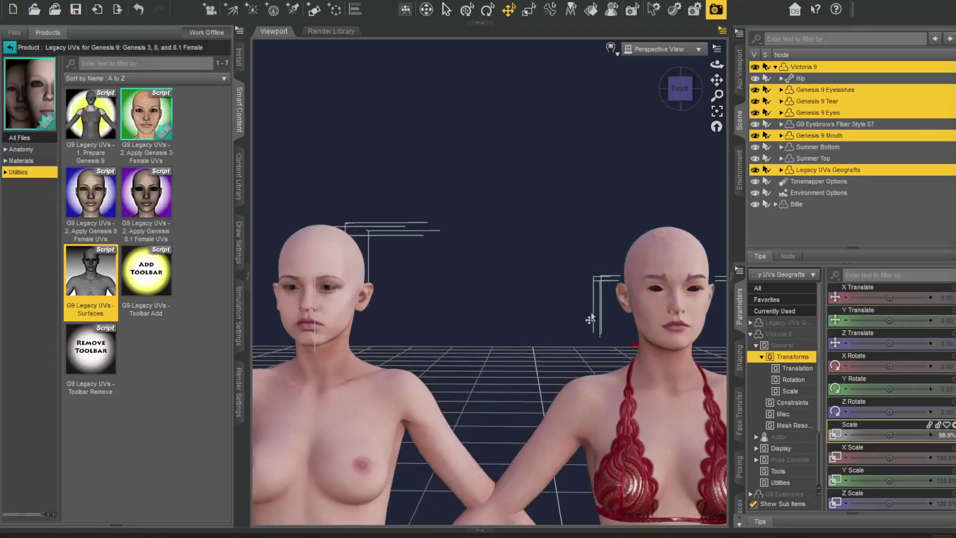
scroll(590, 320, up, 1)
drag(679, 89, 687, 44)
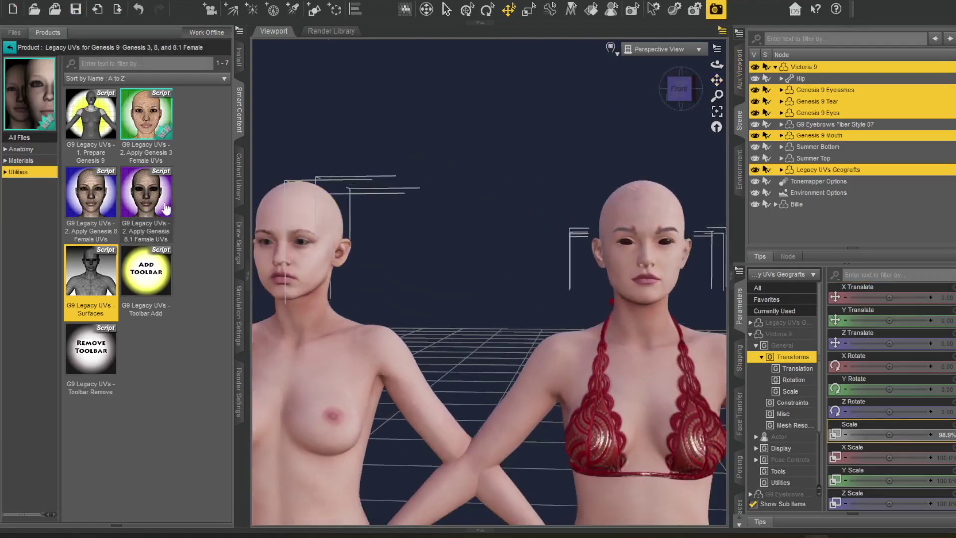
scroll(548, 262, up, 2)
scroll(548, 263, down, 4)
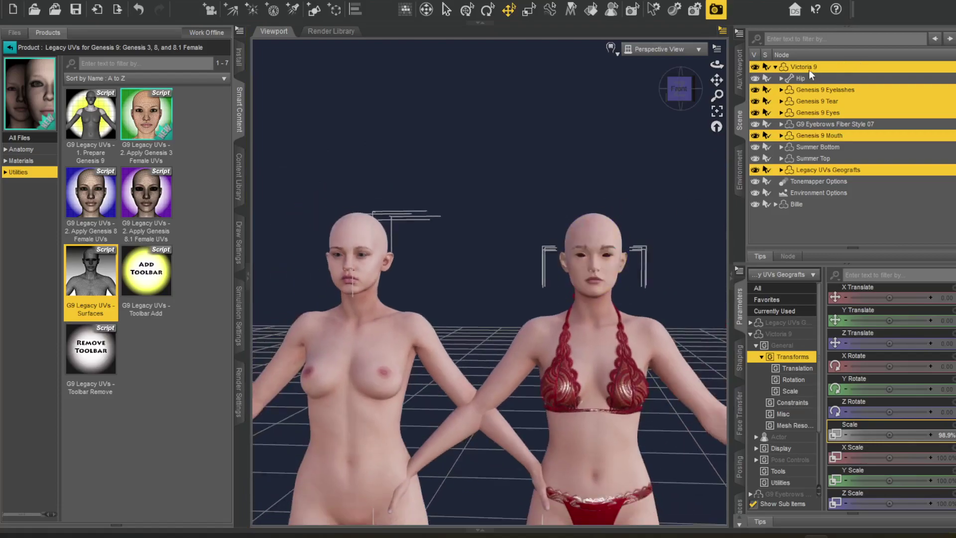
click(808, 67)
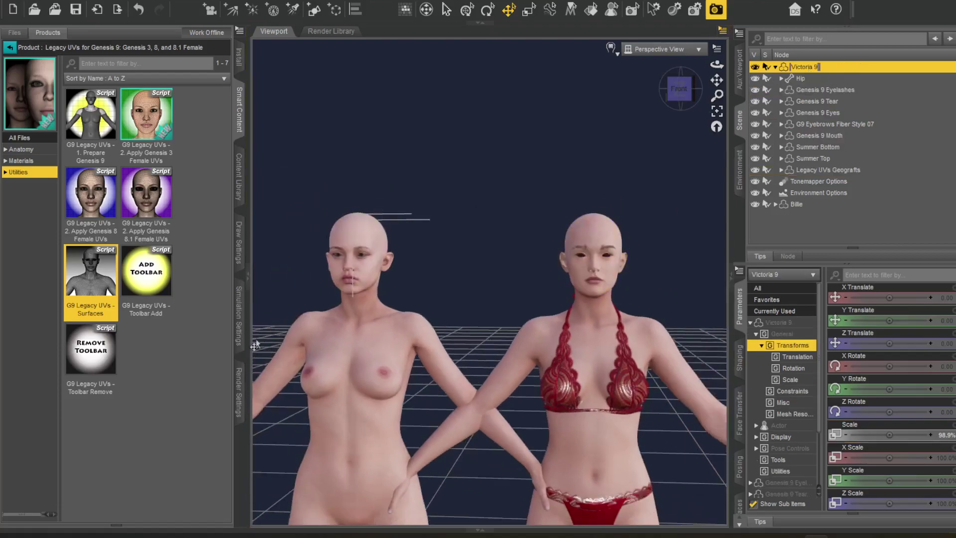
double_click(91, 126)
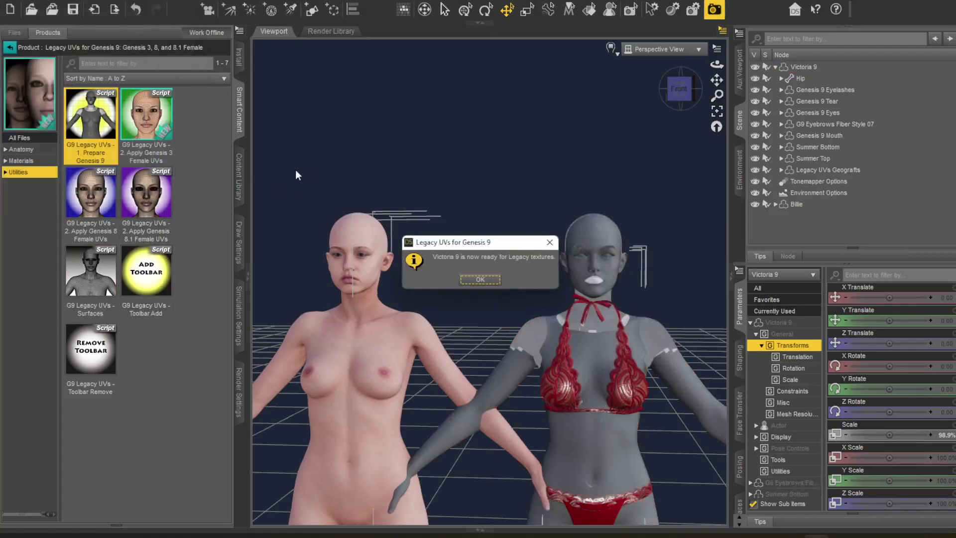
click(490, 283)
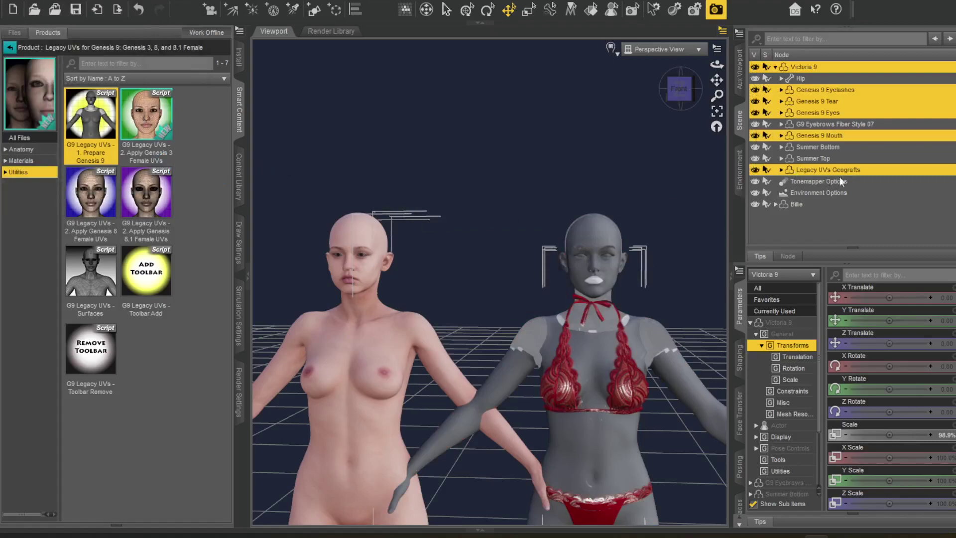
double_click(147, 199)
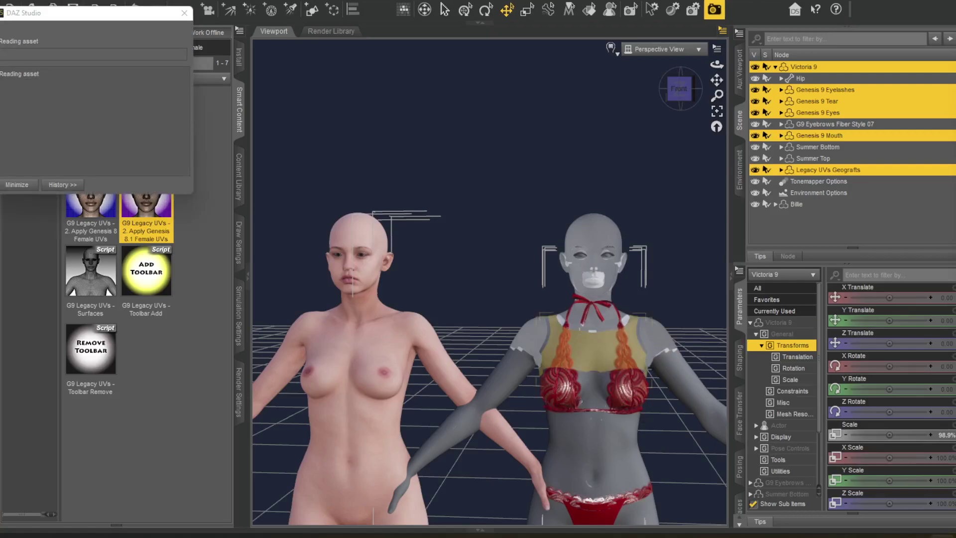
Examine the Billie skin on Victoria 9's face, torso and full body for seams and texture alignment
scroll(627, 348, up, 8)
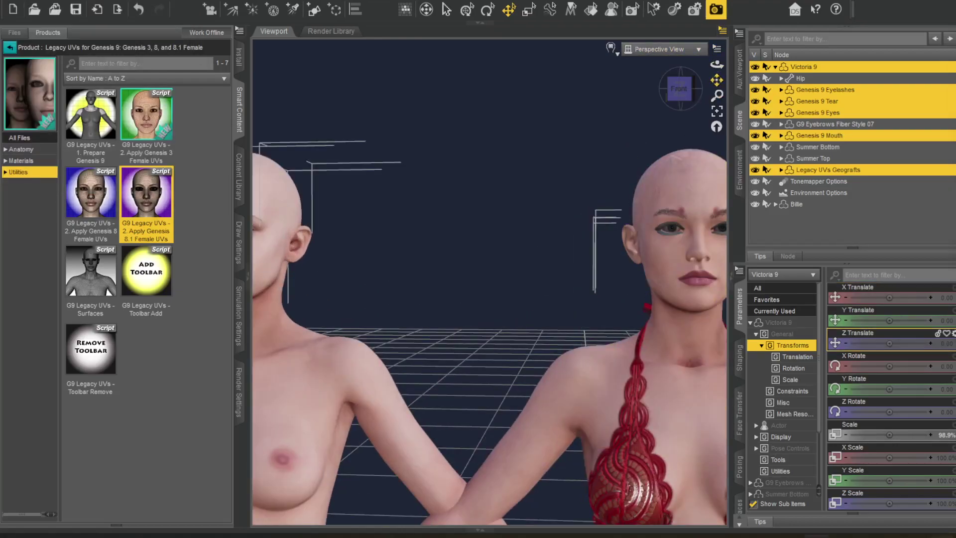
drag(718, 80, 573, 86)
scroll(670, 235, up, 3)
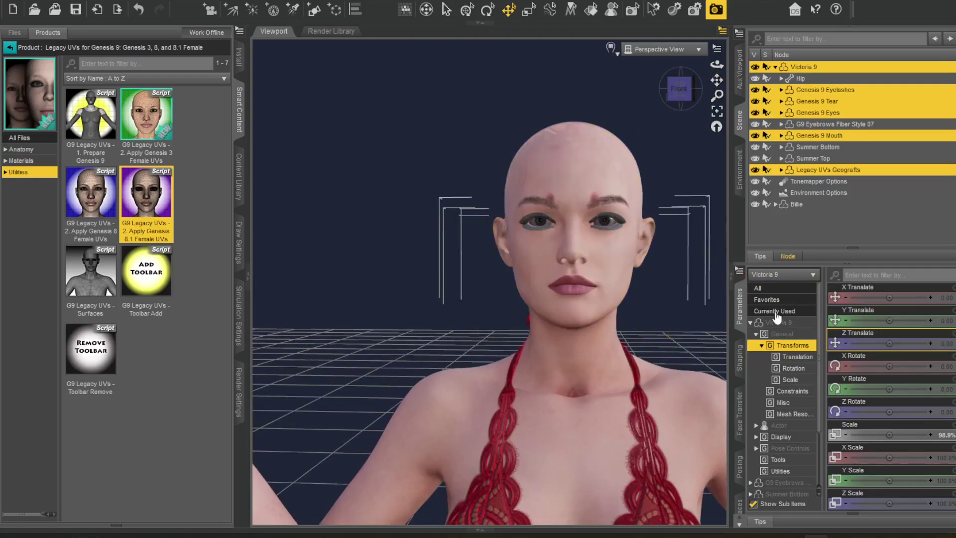
scroll(670, 335, down, 3)
scroll(670, 336, down, 5)
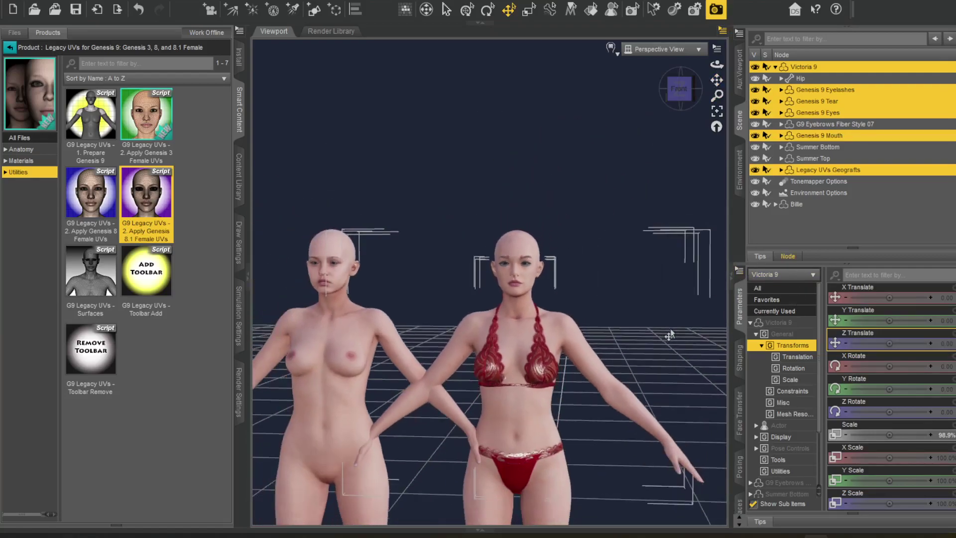
scroll(646, 275, up, 5)
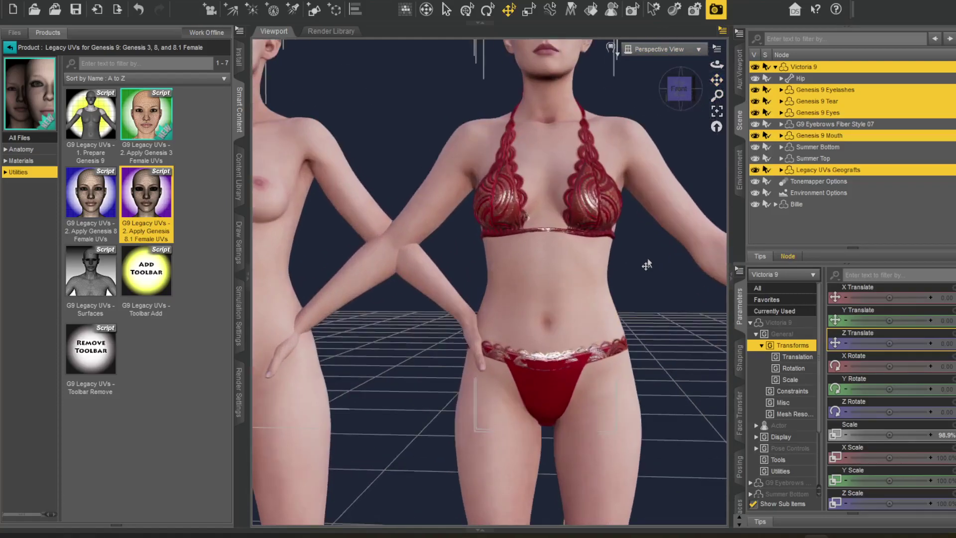
drag(681, 89, 707, 171)
scroll(636, 164, down, 5)
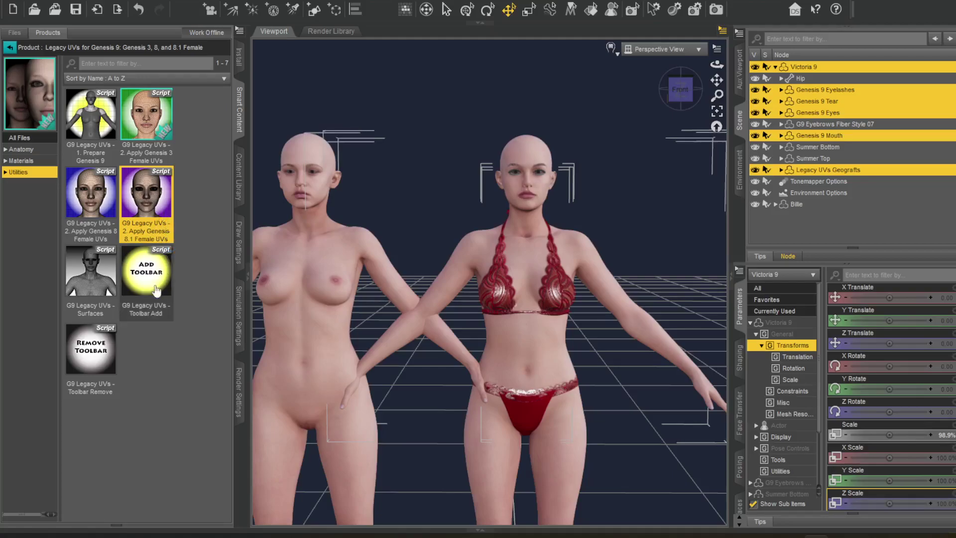
scroll(661, 159, up, 6)
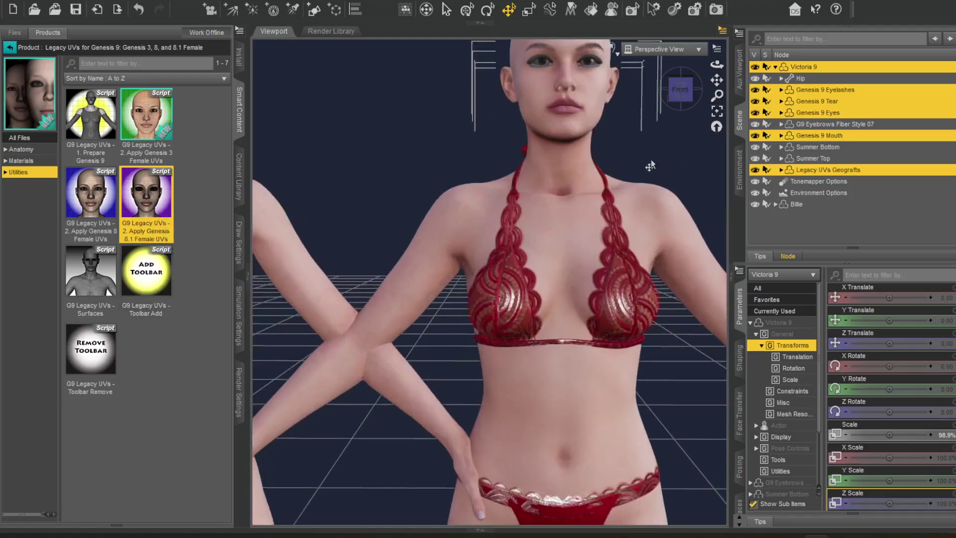
drag(715, 80, 686, 140)
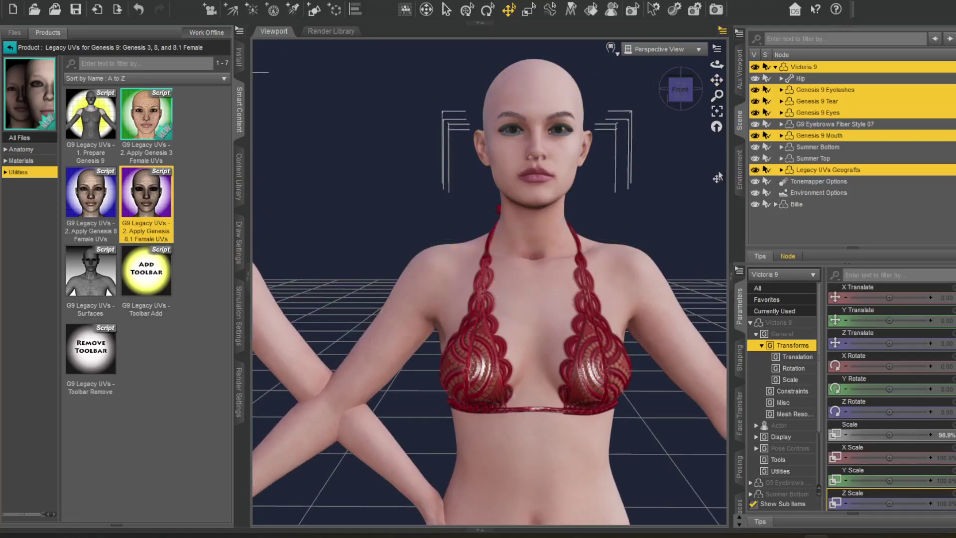
mouse_move(681, 90)
mouse_down()
mouse_move(630, 93)
mouse_move(681, 90)
mouse_up()
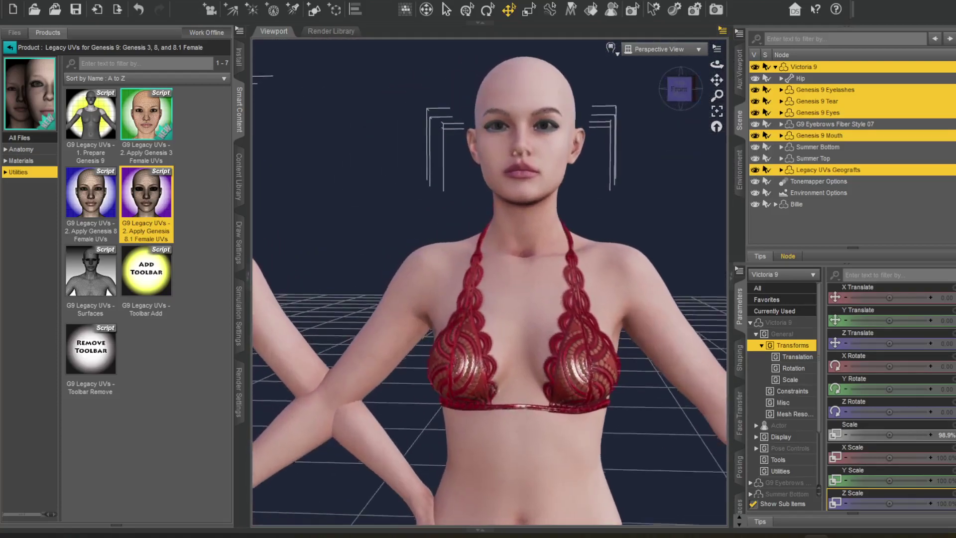
scroll(587, 241, down, 4)
scroll(586, 241, down, 3)
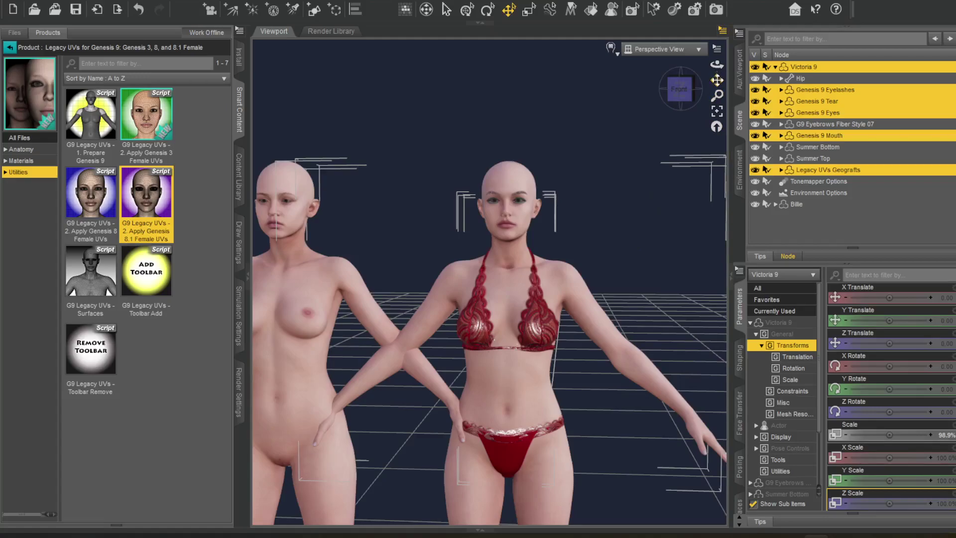
drag(594, 191, 567, 186)
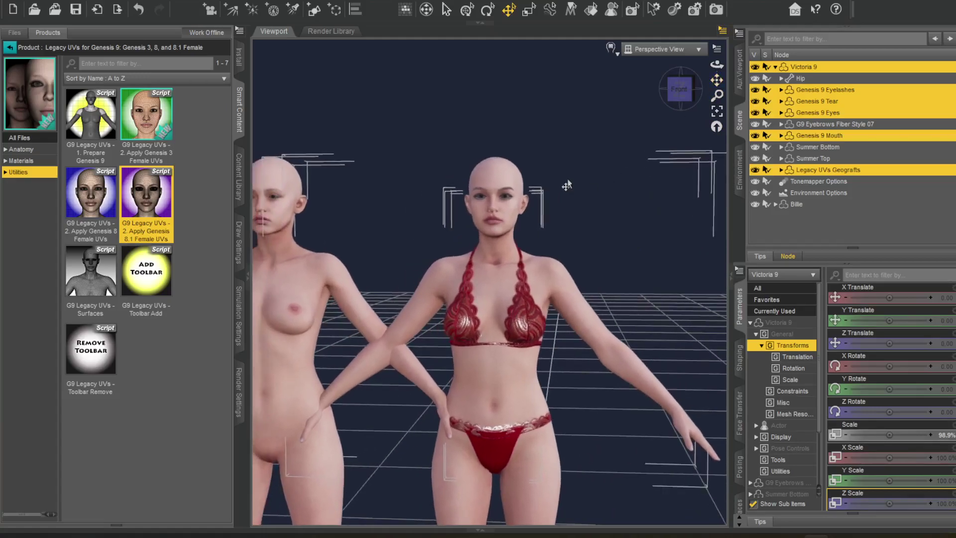
scroll(568, 185, up, 6)
drag(716, 80, 738, 170)
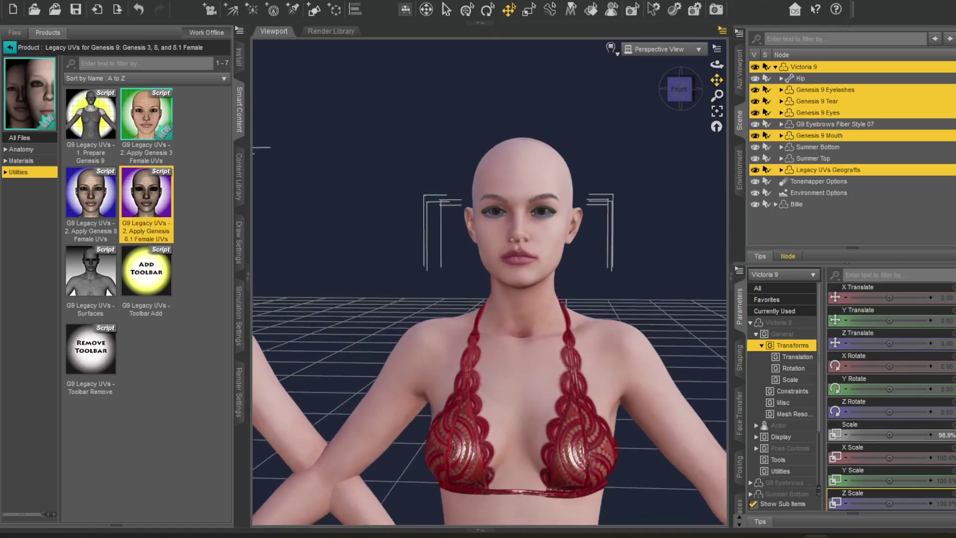
mouse_move(97, 198)
Reselect Victoria 9's skin surfaces together with Legacy UVs Geografts and reapply the Genesis 8.1 Female UVs
click(841, 170)
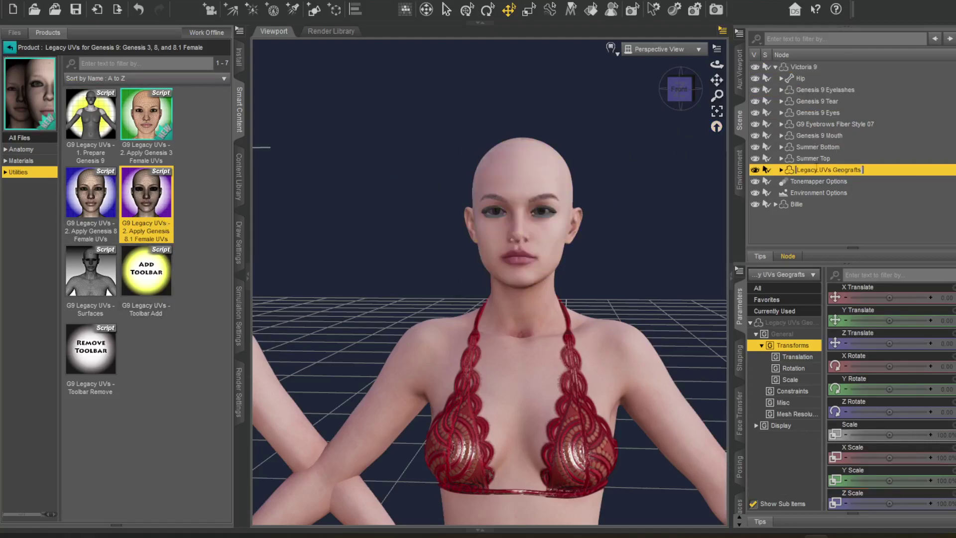
key(Return)
click(803, 66)
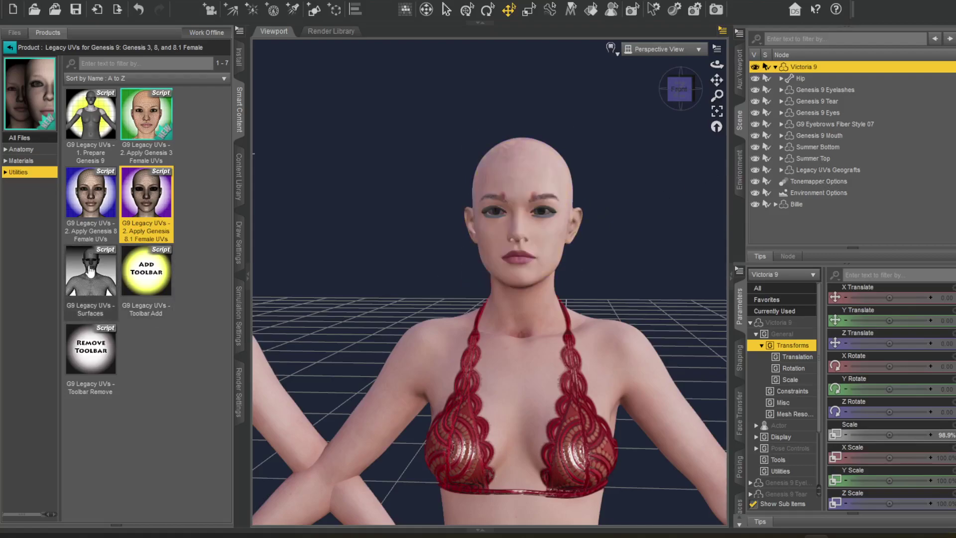
double_click(91, 272)
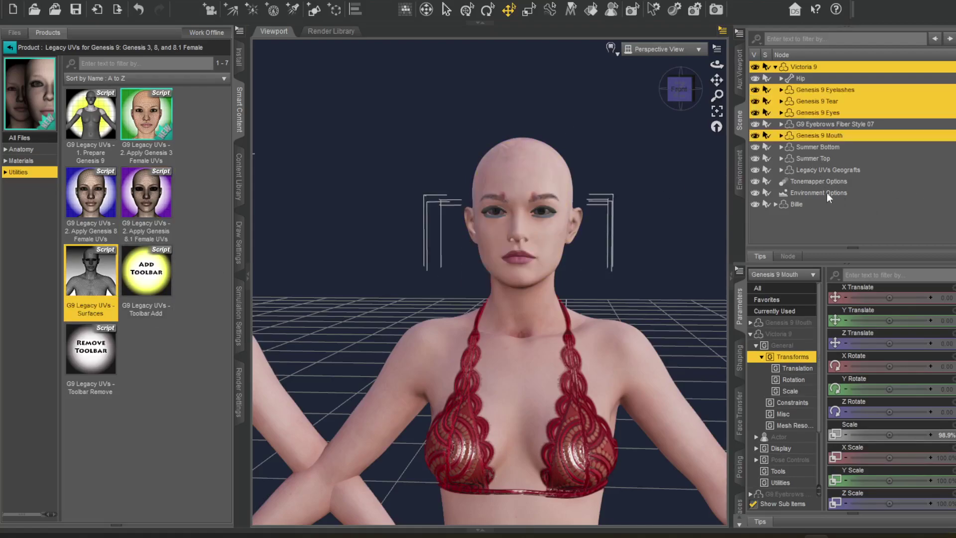
ctrl+click(815, 170)
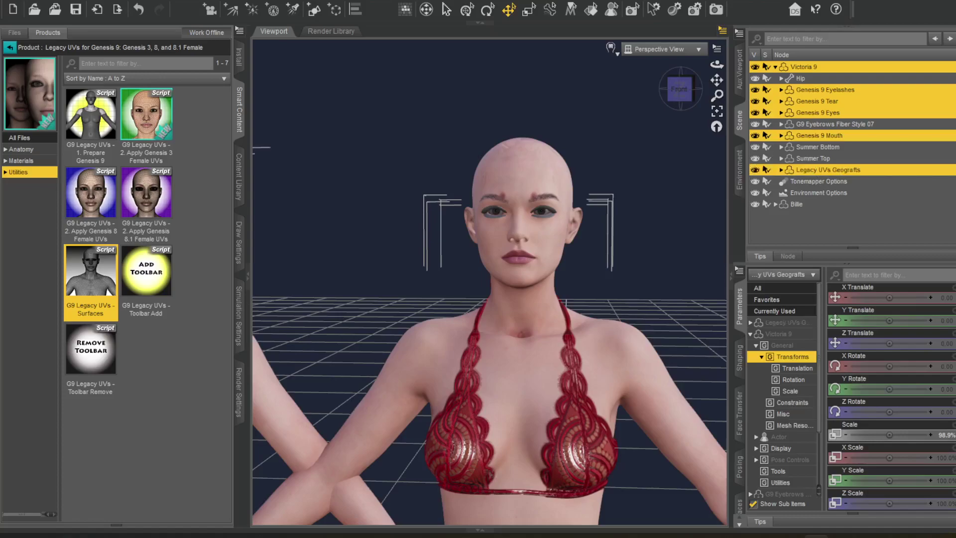
drag(617, 340, 517, 359)
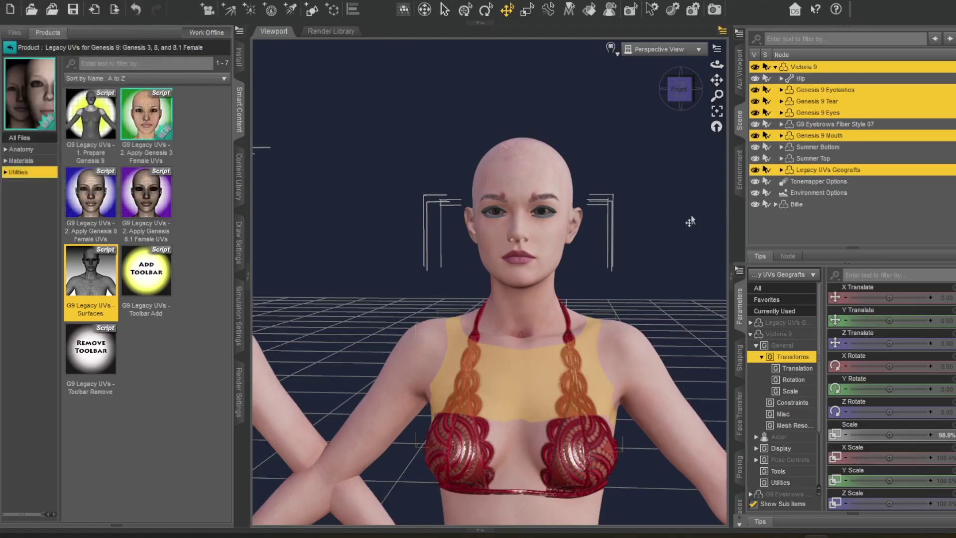
click(148, 200)
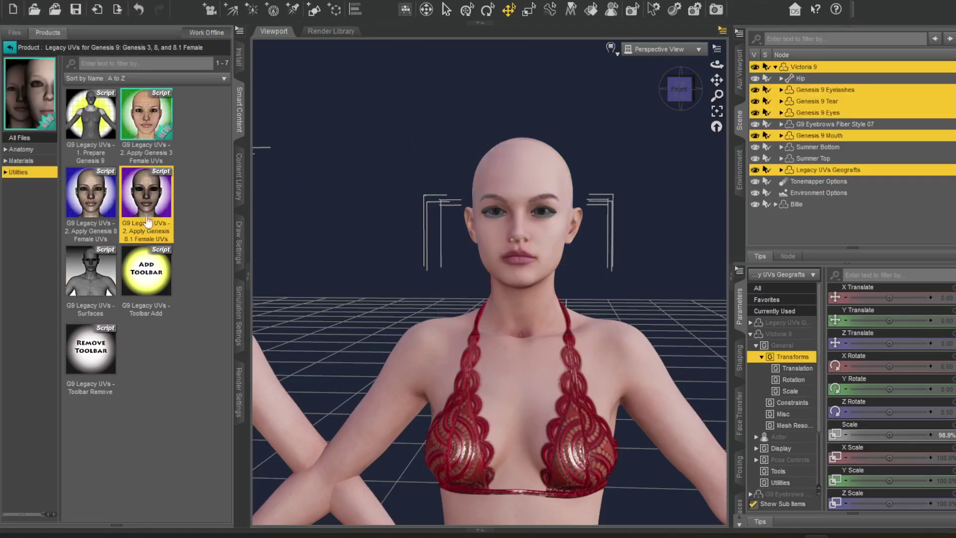
Apply the Genesis 8 Female UVs to Victoria 9's selected skin nodes and check the skin from behind and in front
double_click(94, 192)
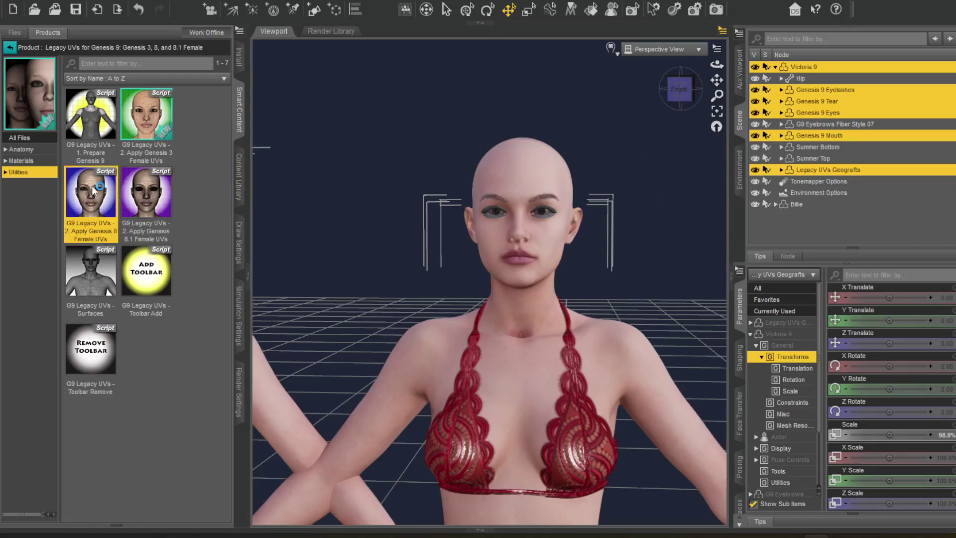
drag(695, 81, 636, 151)
scroll(373, 182, up, 3)
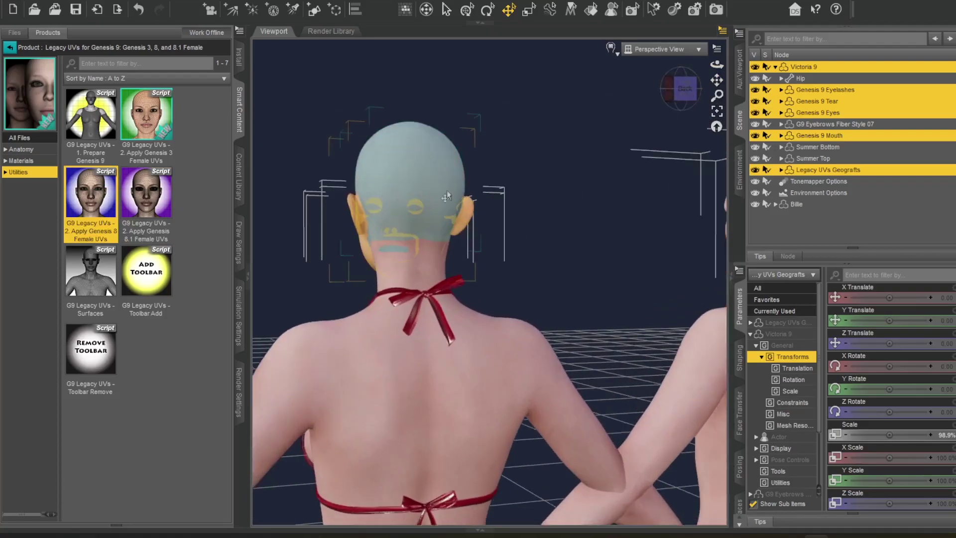
drag(674, 88, 711, 71)
scroll(528, 190, down, 3)
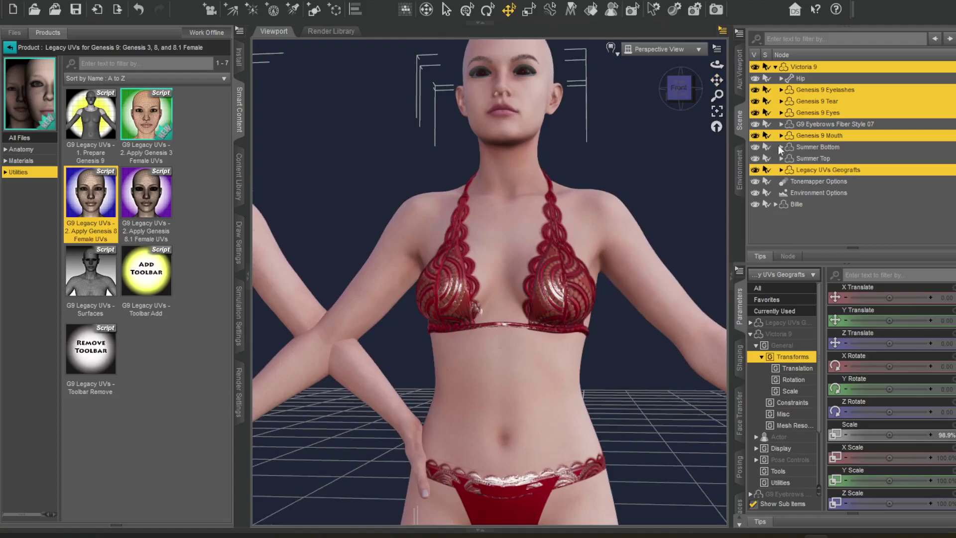
Toggle the visibility of Summer Bottom and Summer Top off and back on to check the skin beneath them
click(756, 147)
click(755, 147)
click(756, 159)
click(755, 158)
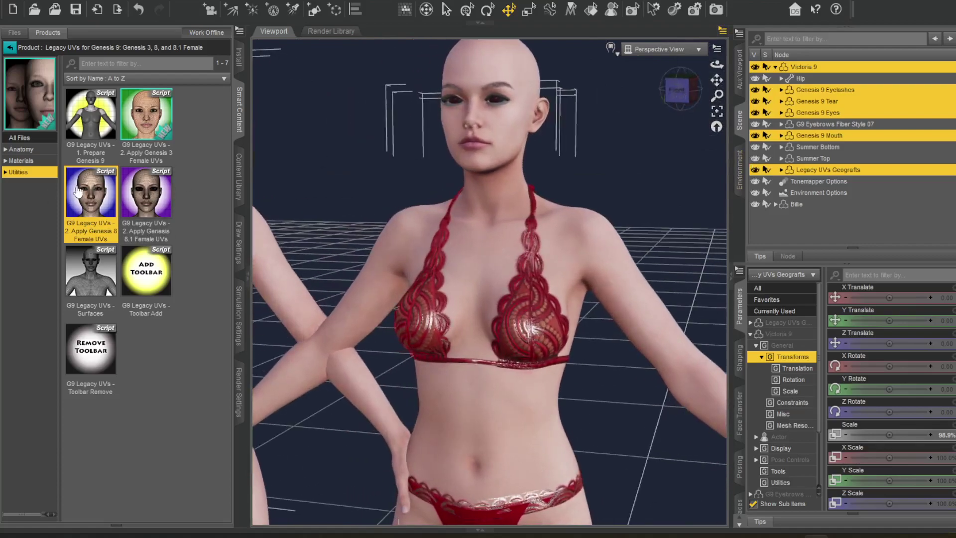
Compare the Genesis 8.1 Female UVs on Victoria 9, finishing with the Genesis 8 Female UVs applied
click(147, 205)
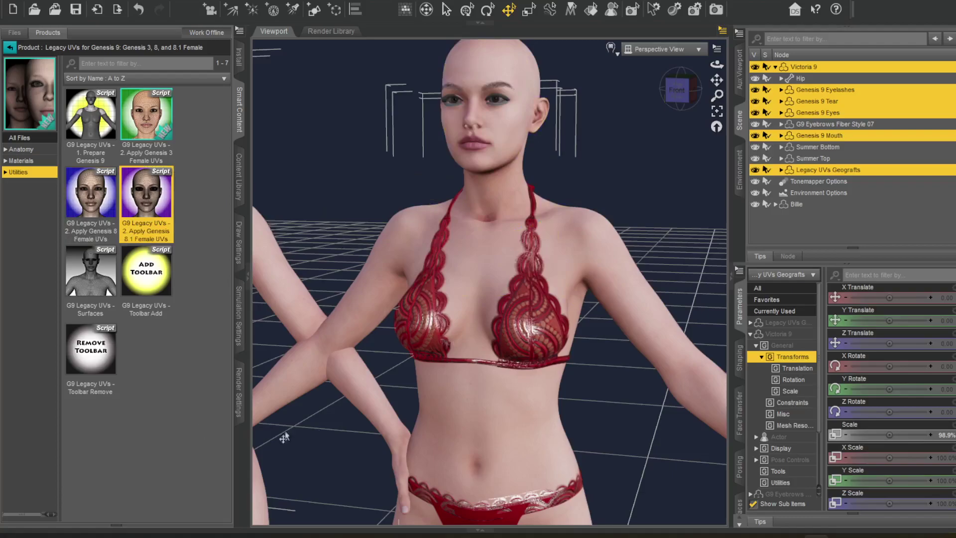
drag(681, 92, 700, 112)
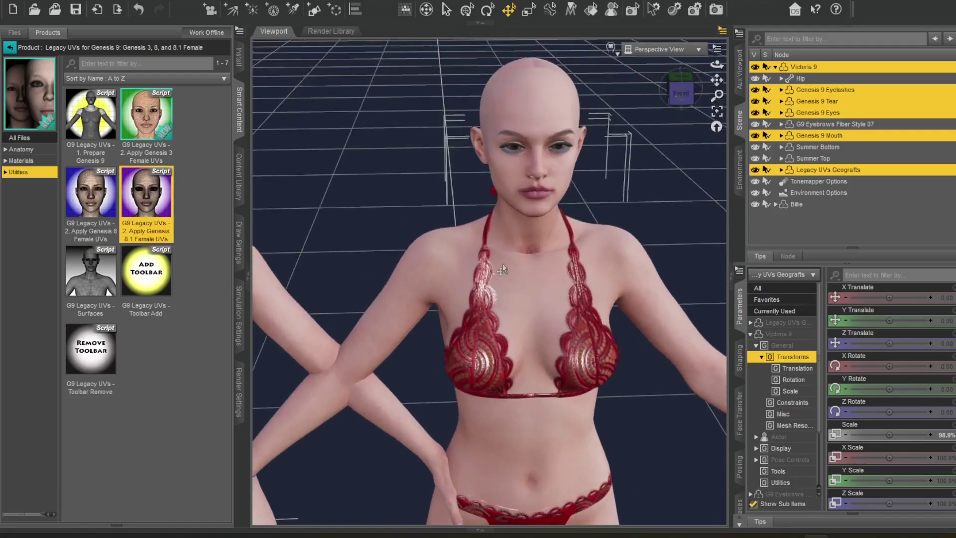
double_click(77, 202)
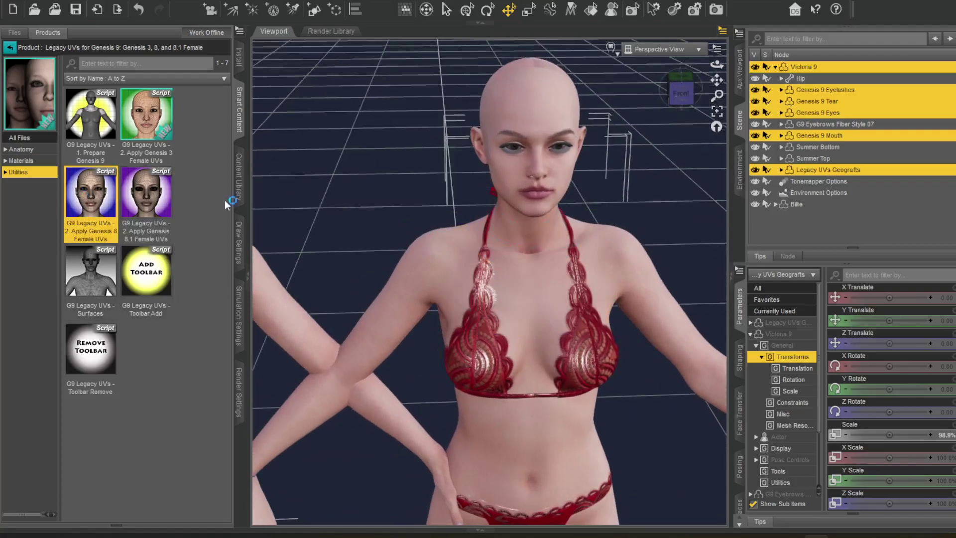
click(683, 93)
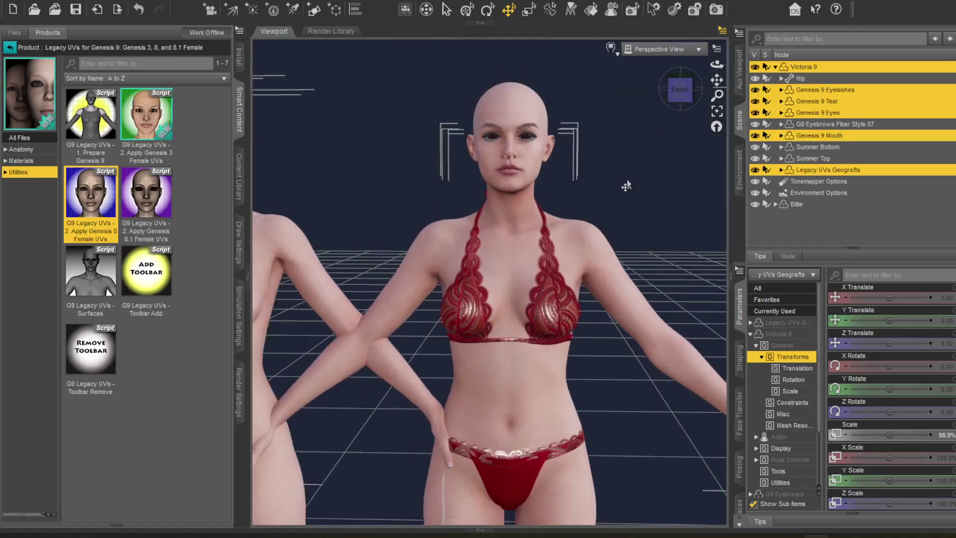
scroll(631, 195, up, 3)
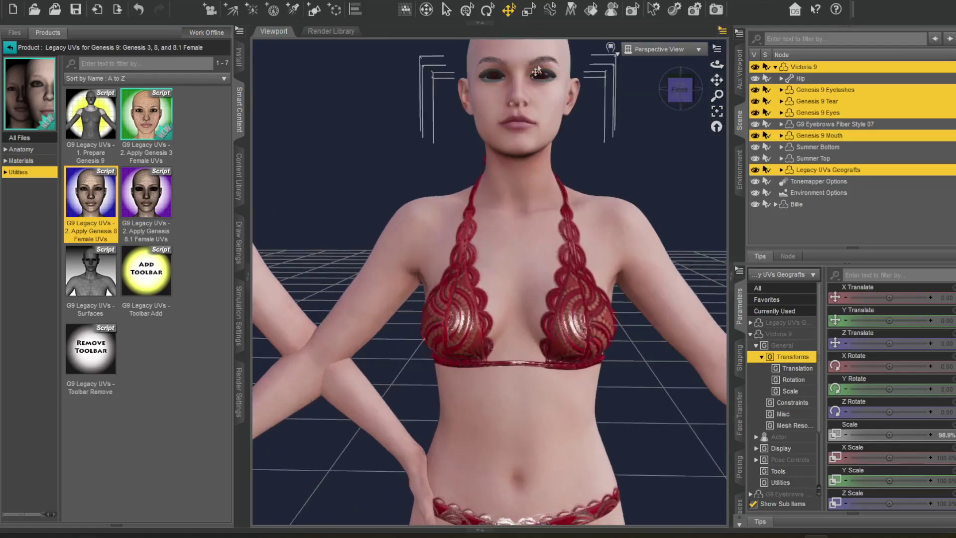
drag(717, 80, 717, 81)
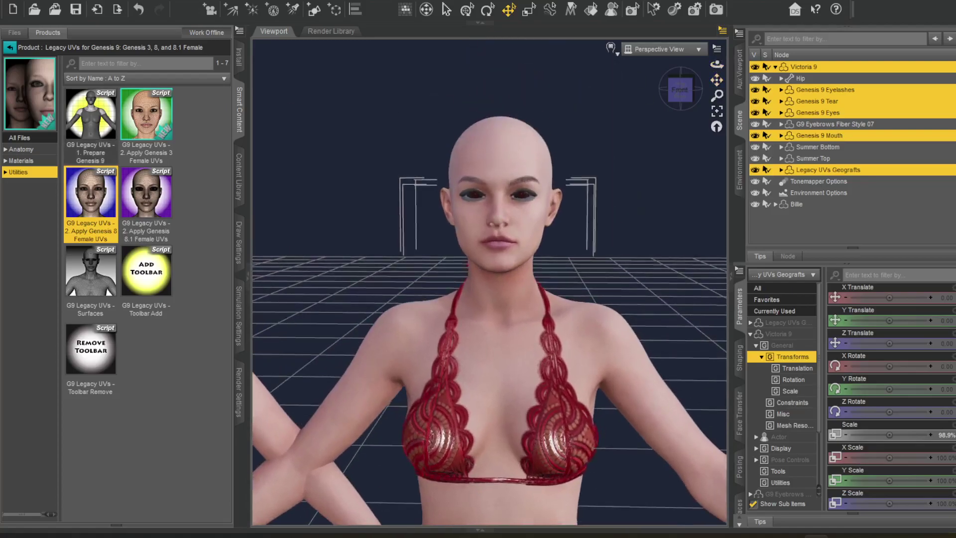
Find the Victoria 9 HD product among the installed products and open it
click(10, 47)
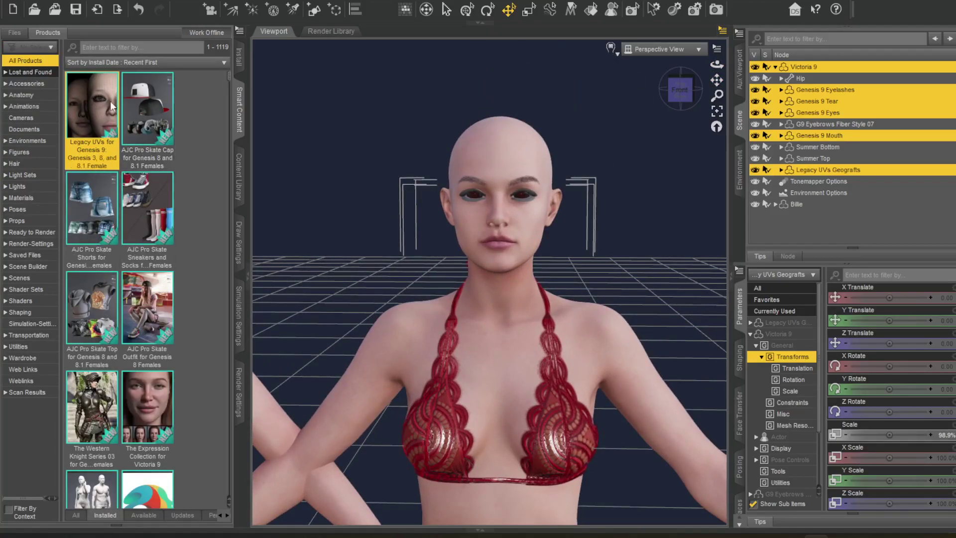
scroll(147, 215, down, 3)
scroll(145, 214, down, 3)
double_click(110, 201)
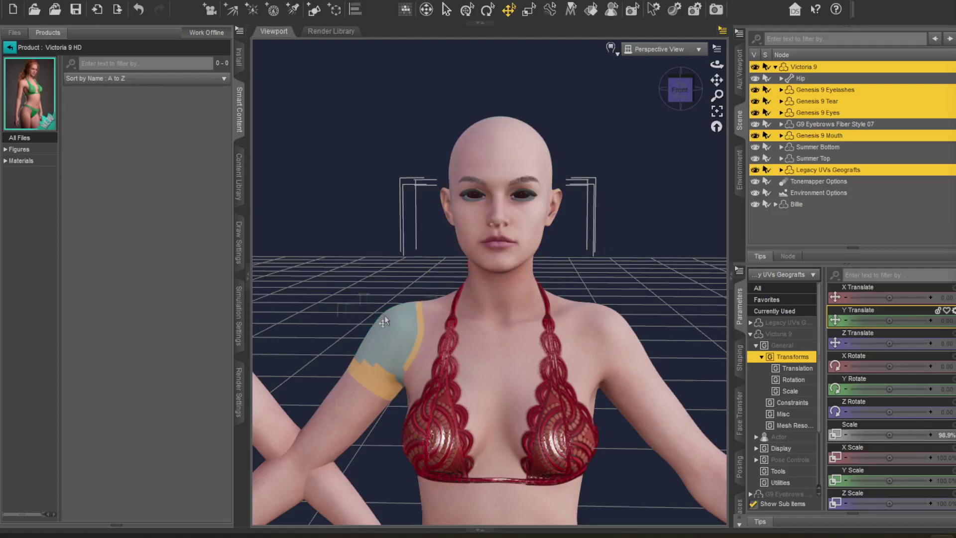
Apply the Victoria 9 Eyelashes material from the product's Materials category to the selected Victoria 9 nodes
scroll(658, 248, down, 1)
scroll(670, 255, up, 4)
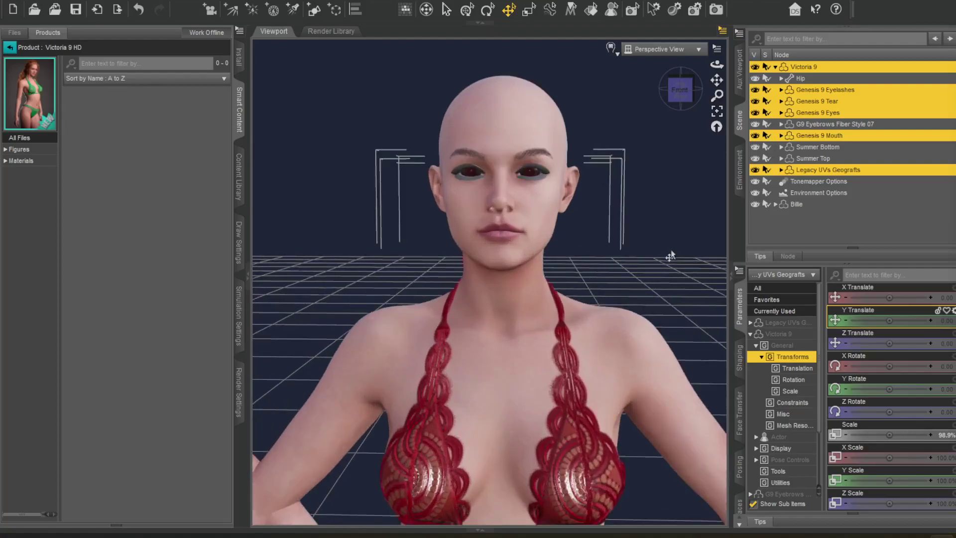
drag(681, 97, 716, 124)
scroll(638, 194, down, 5)
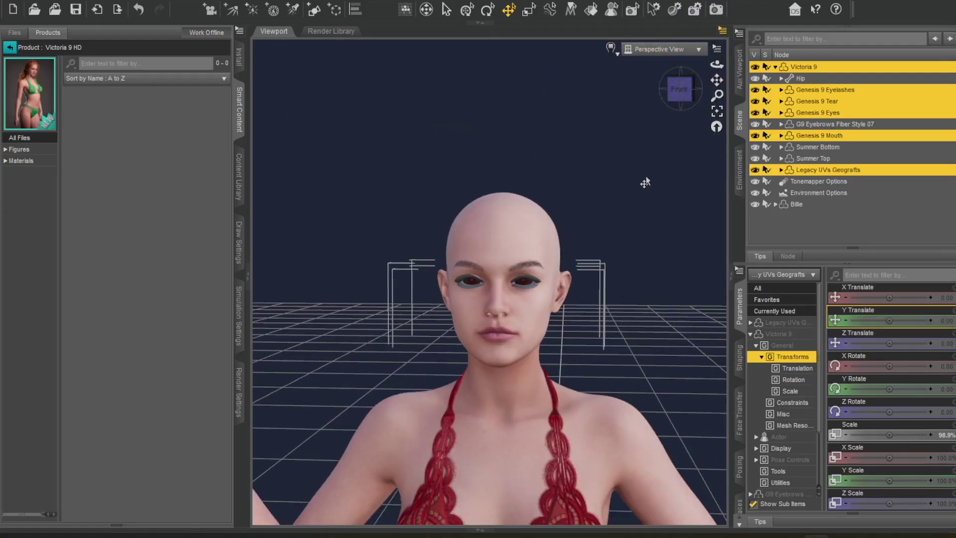
click(678, 89)
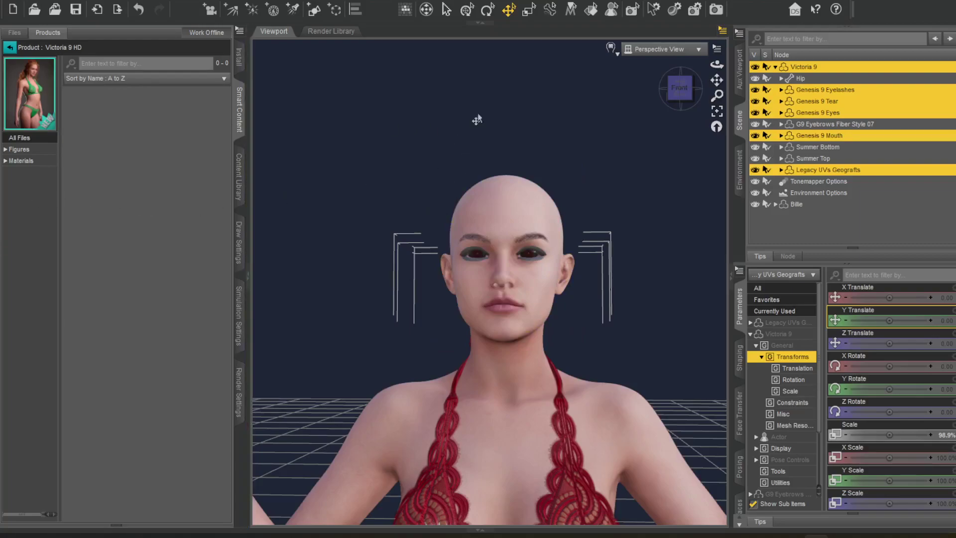
click(680, 88)
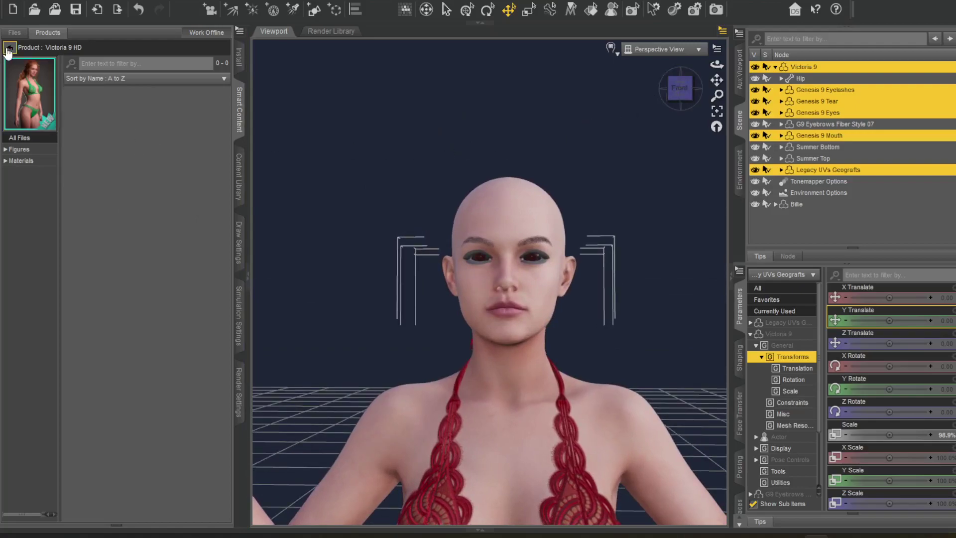
click(18, 149)
click(17, 162)
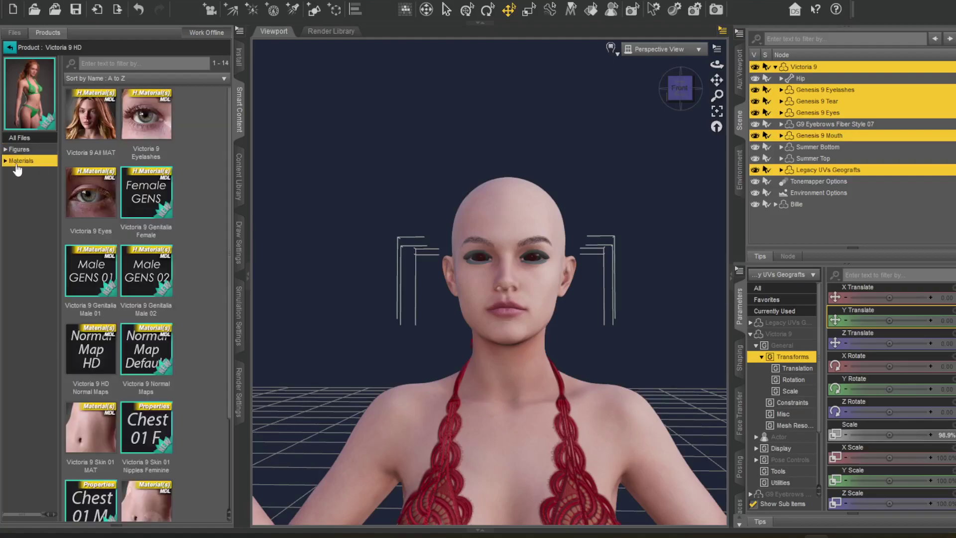
double_click(141, 122)
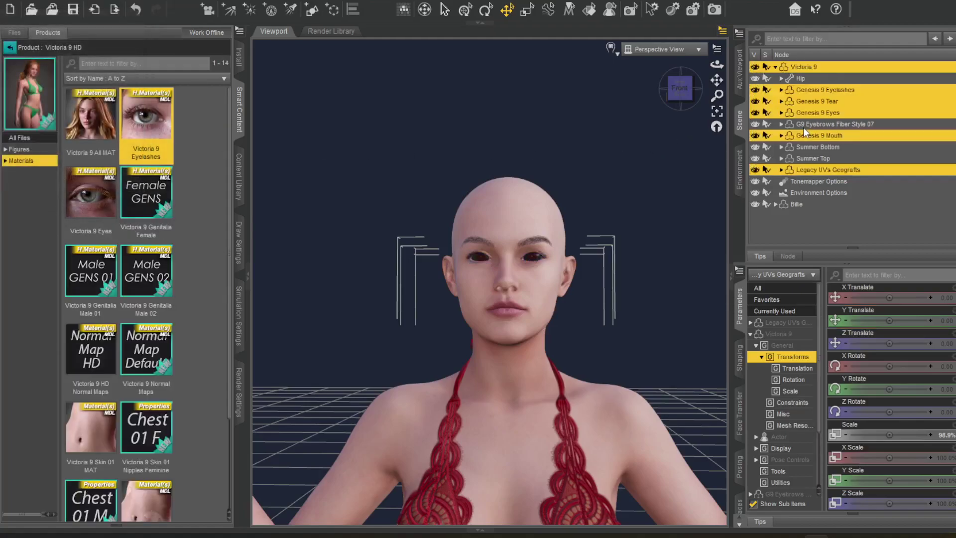
Select only Genesis 9 Eyes in the scene and apply the Victoria 9 Eyes material to it
scroll(594, 173, up, 5)
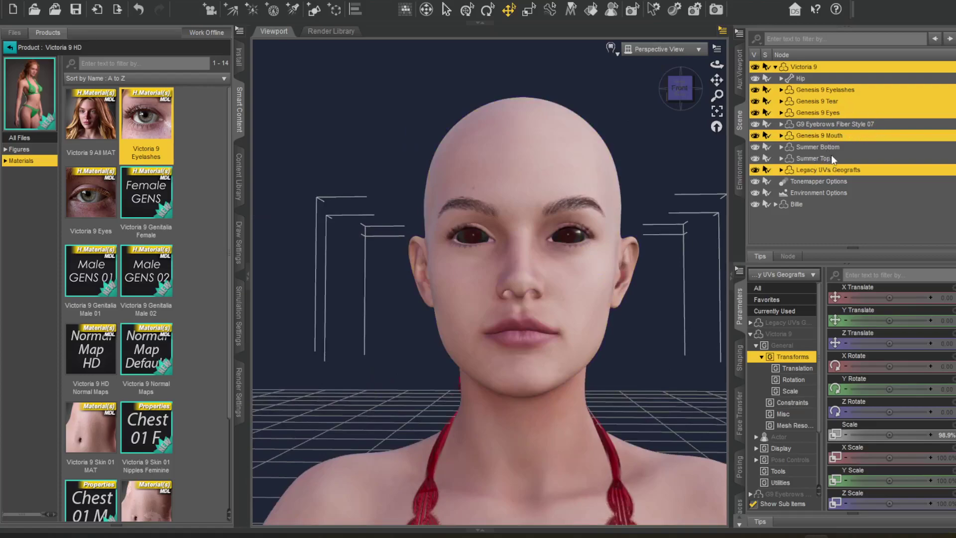
click(823, 124)
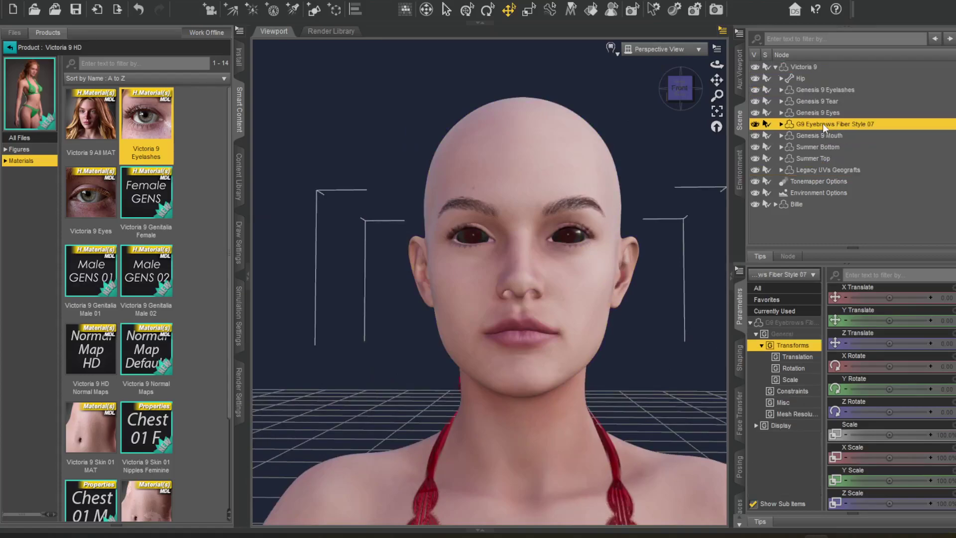
click(821, 113)
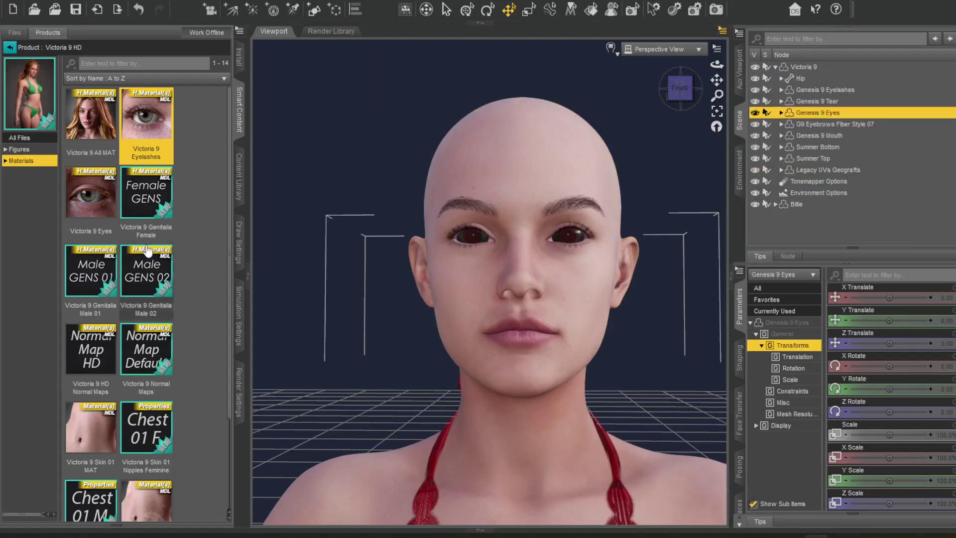
double_click(107, 210)
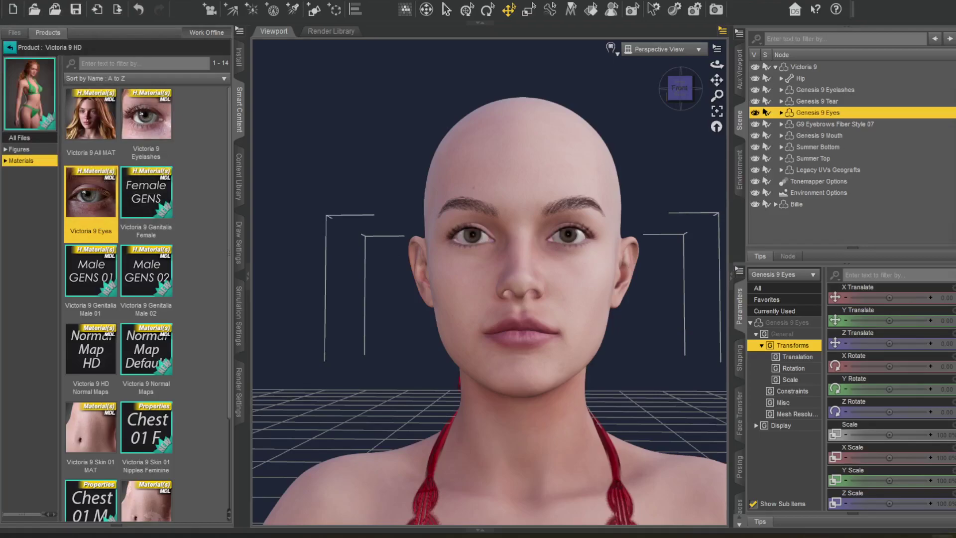
Switch the perspective viewport's drawing style to the photoreal Iray preview
mouse_move(691, 82)
mouse_down()
mouse_move(653, 85)
mouse_move(691, 81)
mouse_move(710, 53)
mouse_move(687, 83)
mouse_up()
click(617, 53)
click(618, 203)
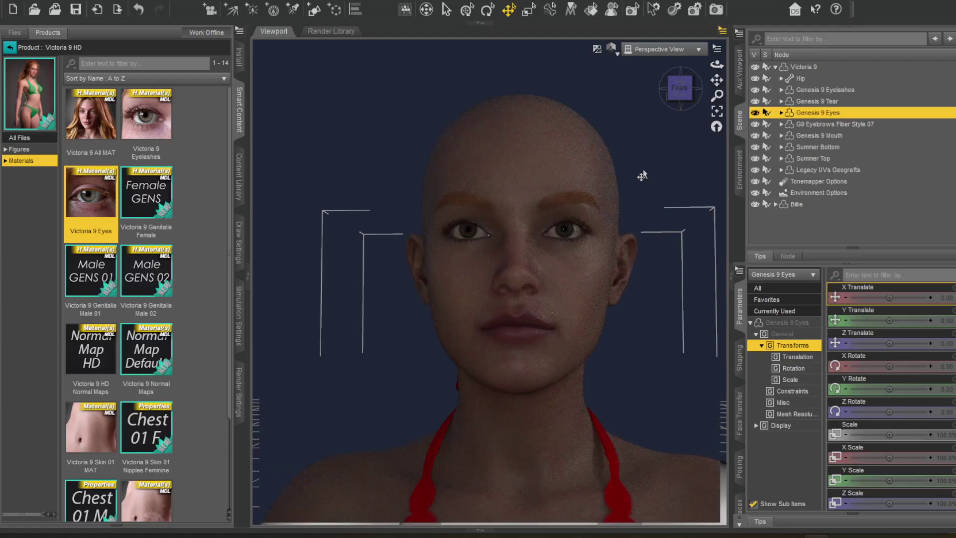
Examine Victoria 9's eyes, eyelashes and facial skin up close in the rendered preview, from the side and the front
scroll(647, 170, up, 2)
drag(684, 91, 663, 91)
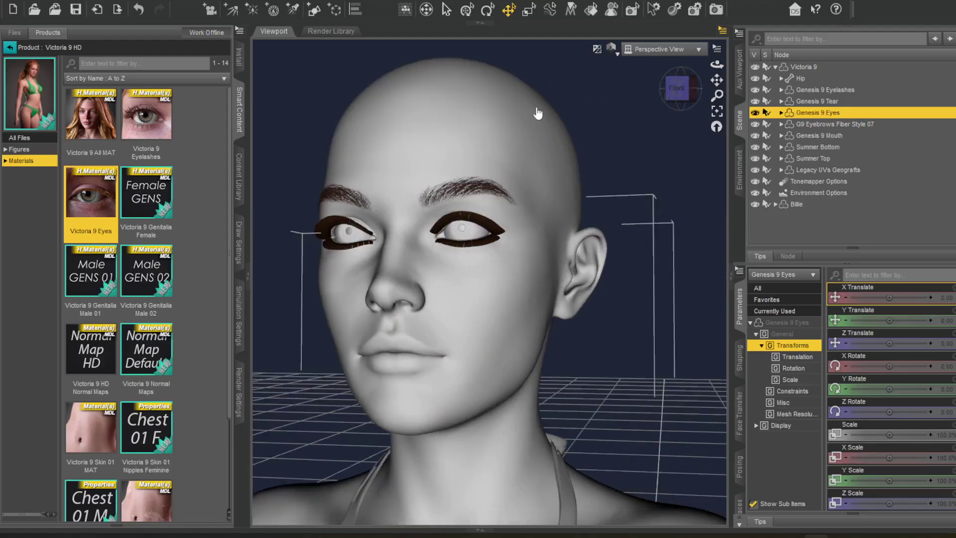
scroll(629, 150, up, 3)
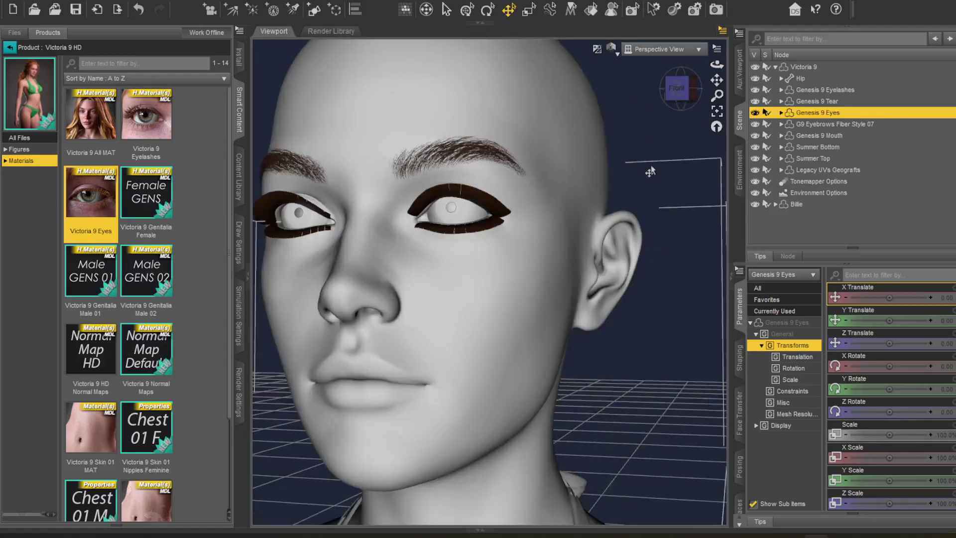
scroll(657, 204, up, 3)
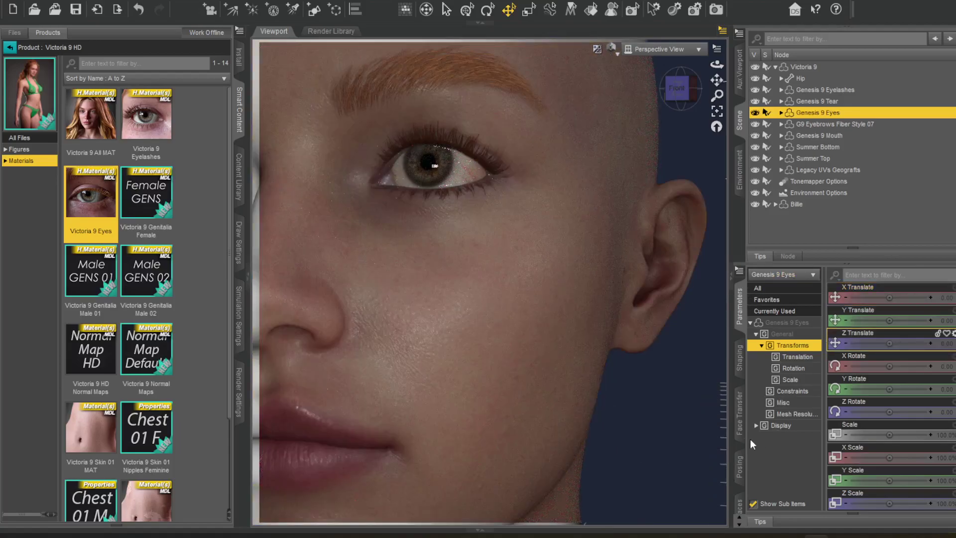
scroll(672, 426, down, 5)
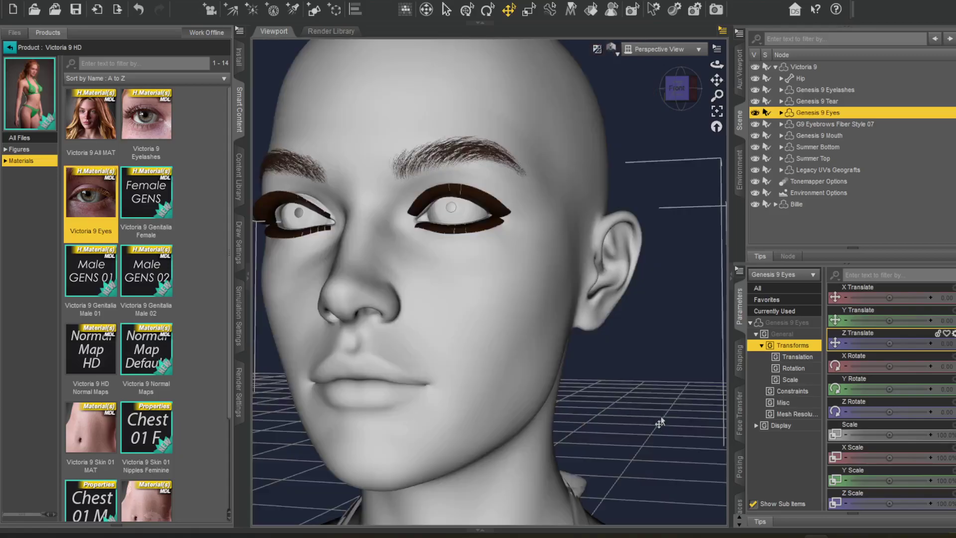
scroll(660, 394, down, 3)
scroll(697, 102, down, 3)
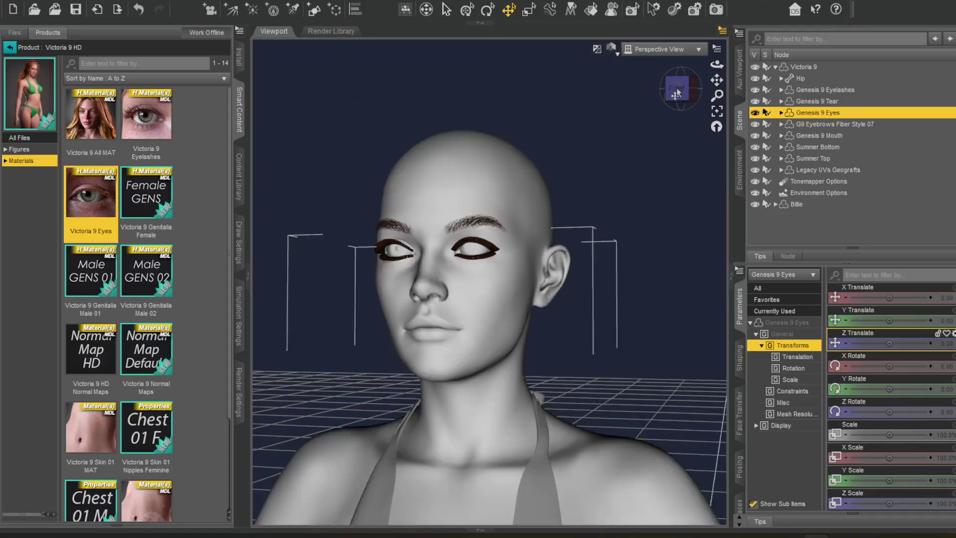
drag(718, 82, 728, 64)
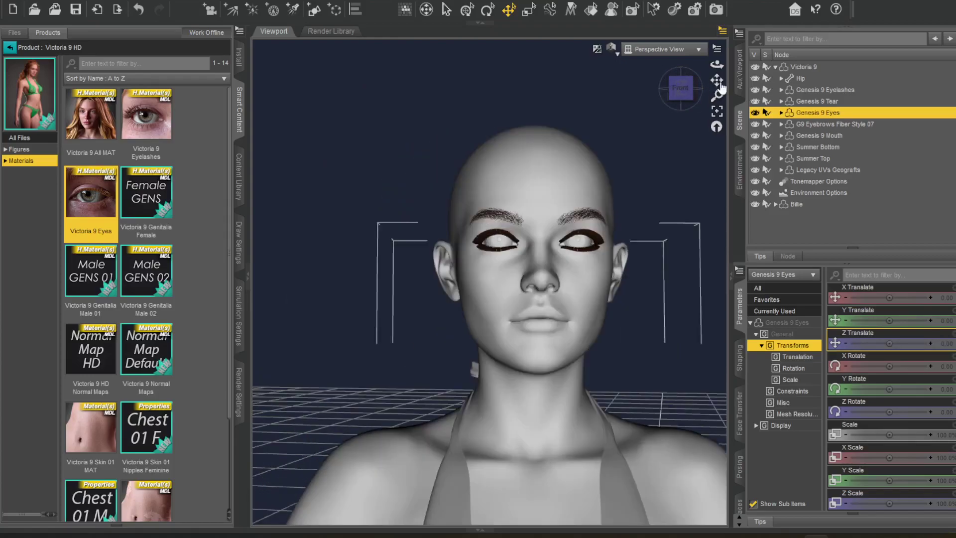